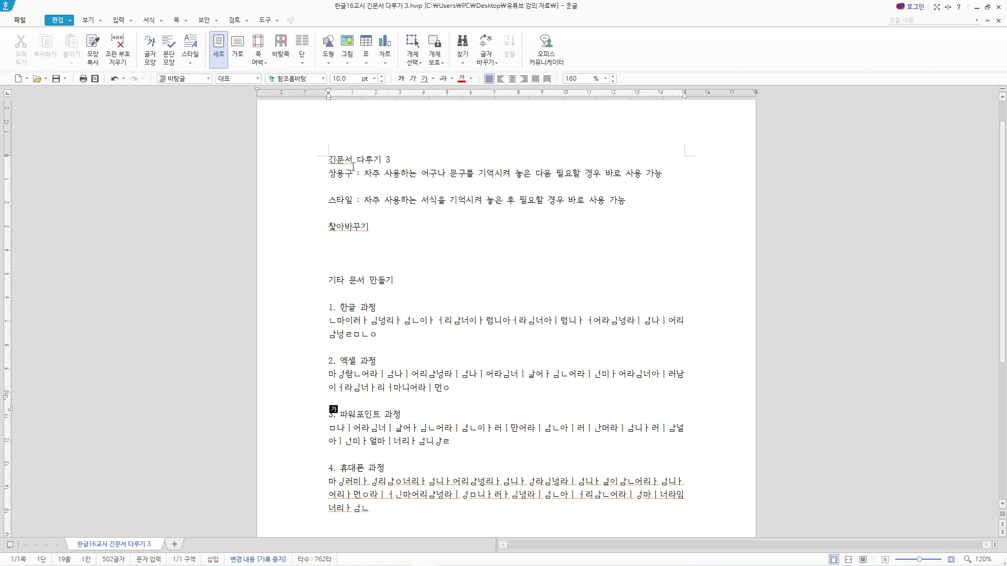
{"action": "left_click_drag", "start_coordinate": [329, 174], "coordinate": [352, 207]}
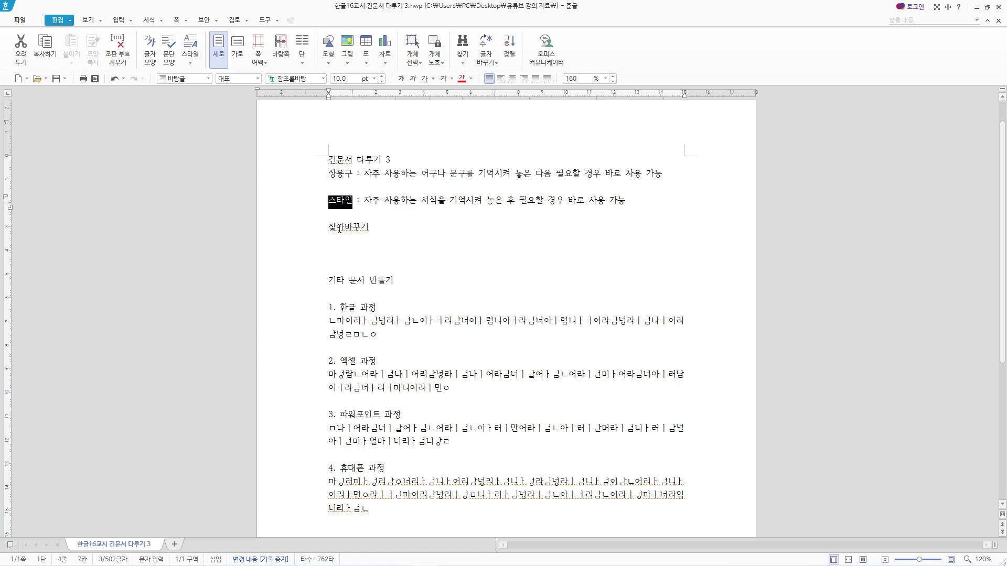
{"action": "left_click", "coordinate": [319, 233]}
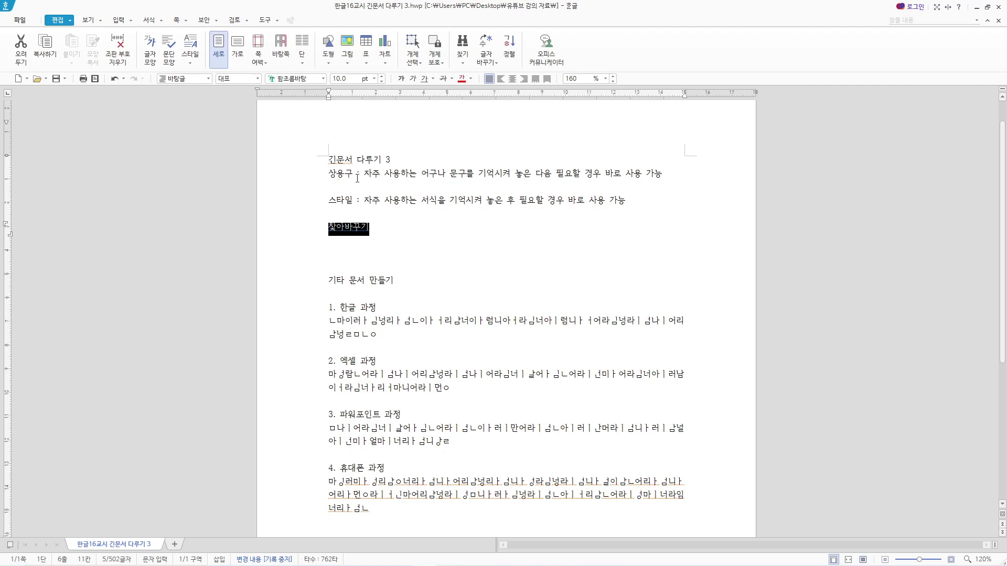
{"action": "left_click_drag", "start_coordinate": [364, 175], "coordinate": [663, 176]}
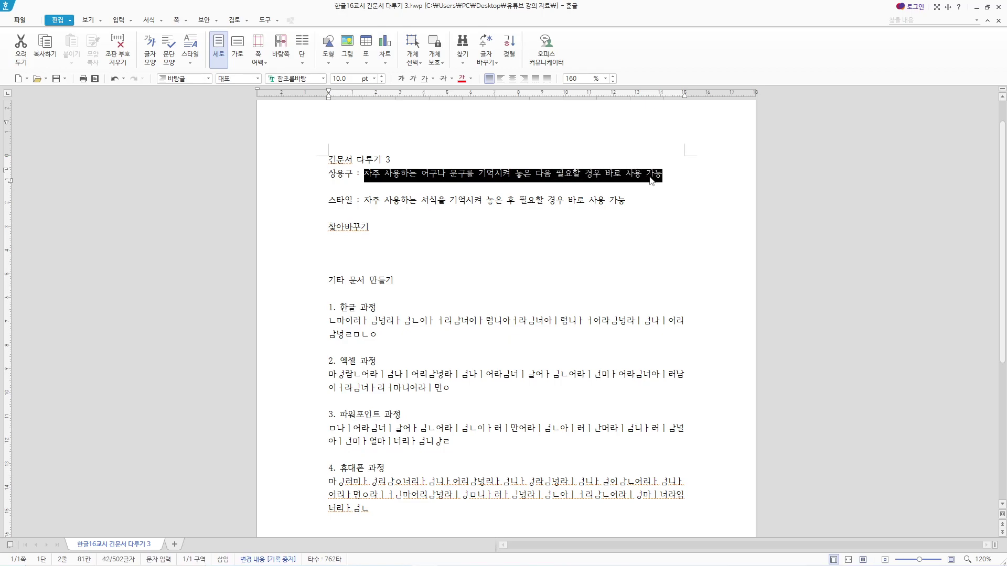
- Add the line "단축키 : ALT + I" under the 상용구 description, followed by an empty line
{"action": "left_click", "coordinate": [357, 191]}
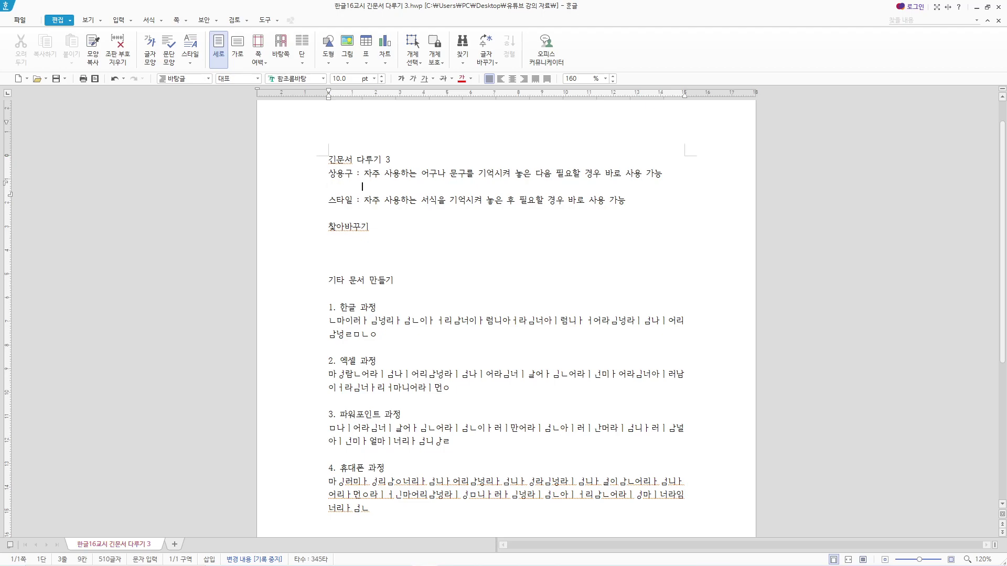
{"action": "type", "text": "단축키 "}
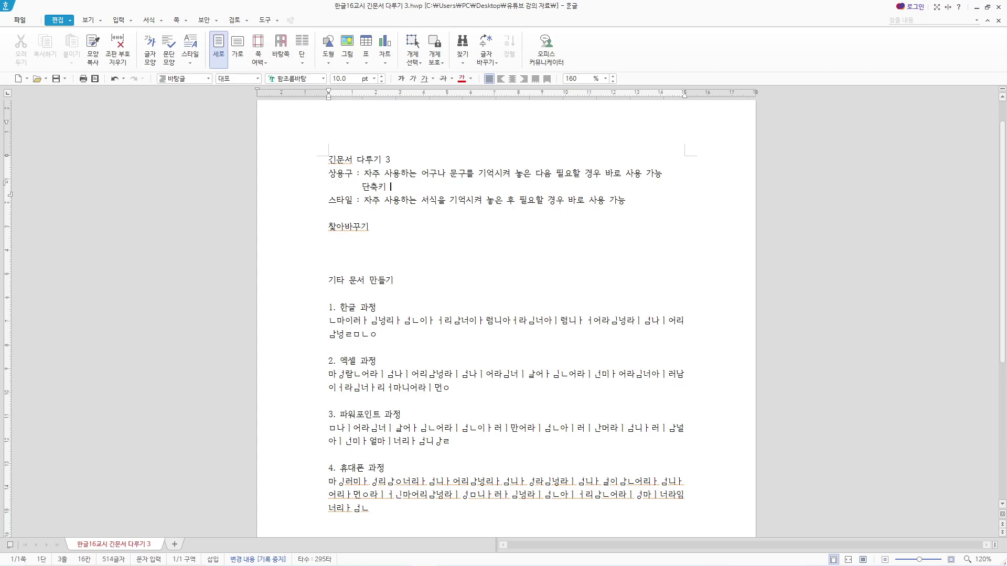
{"action": "type", "text": ": ALT + I"}
{"action": "key", "text": "Return"}
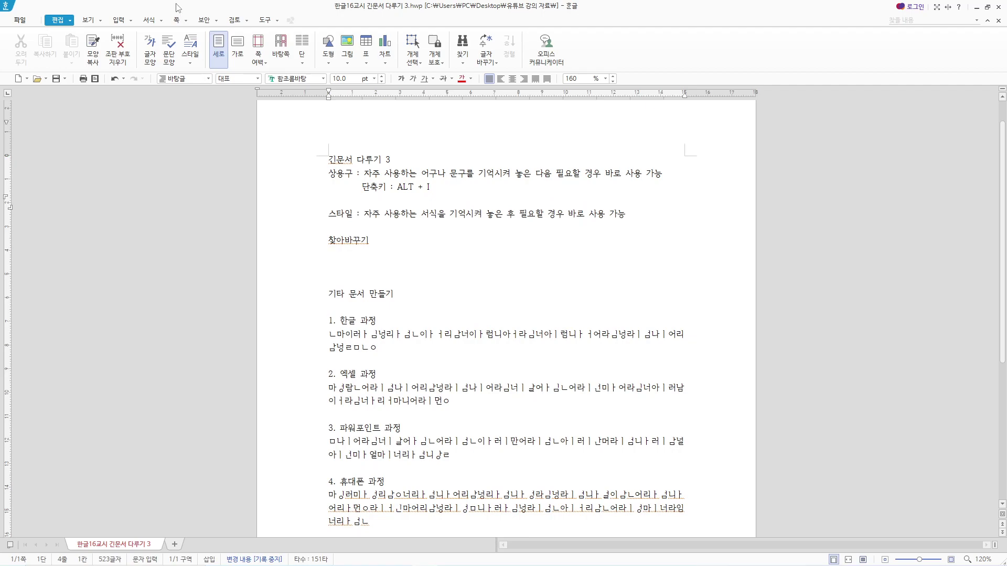
- Register the text phrase (상용구) "구미시정보화 교육장" with the abbreviation "구" and insert it below the shortcut line
{"action": "left_click", "coordinate": [133, 21]}
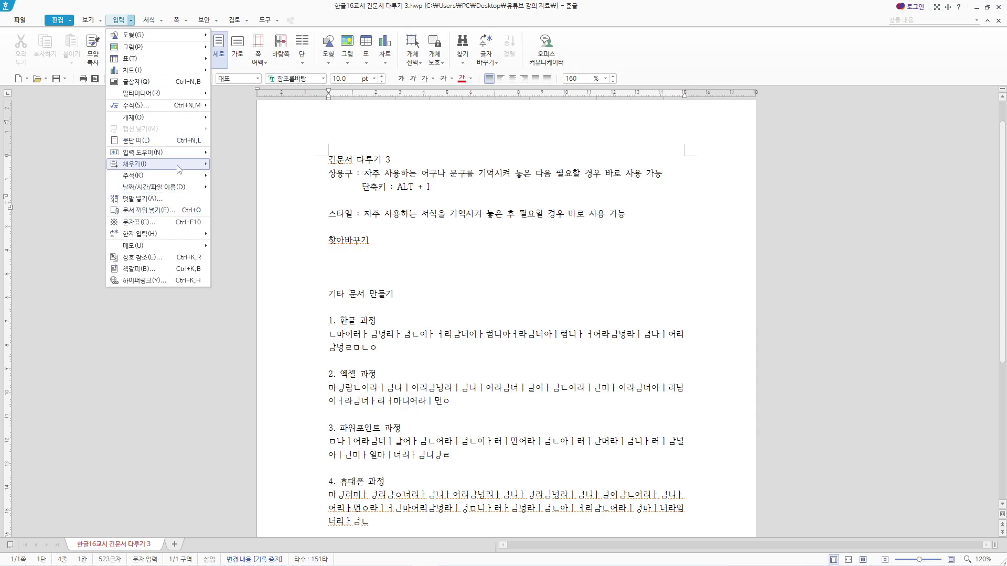
{"action": "mouse_move", "coordinate": [183, 154]}
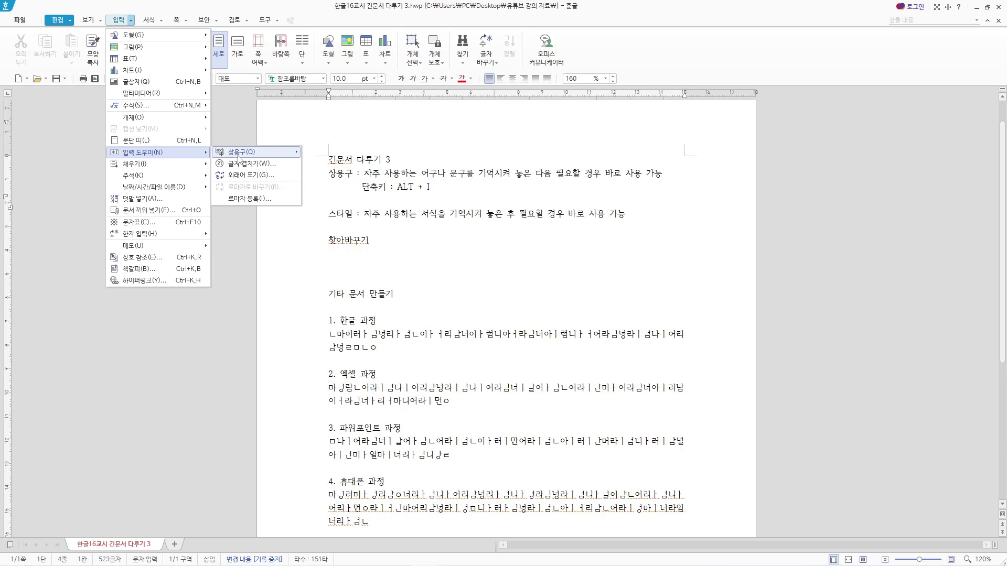
{"action": "mouse_move", "coordinate": [244, 156]}
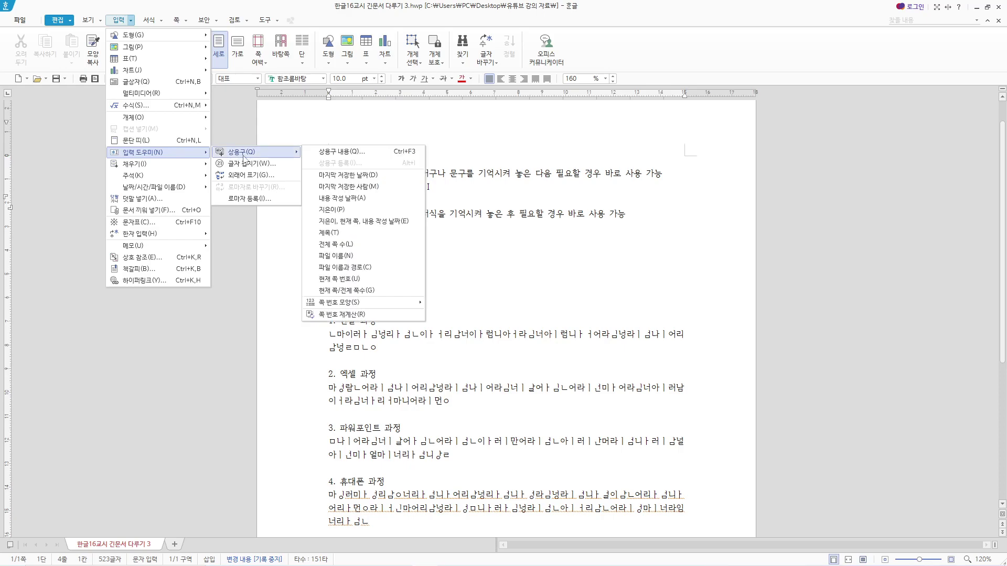
{"action": "left_click", "coordinate": [323, 156]}
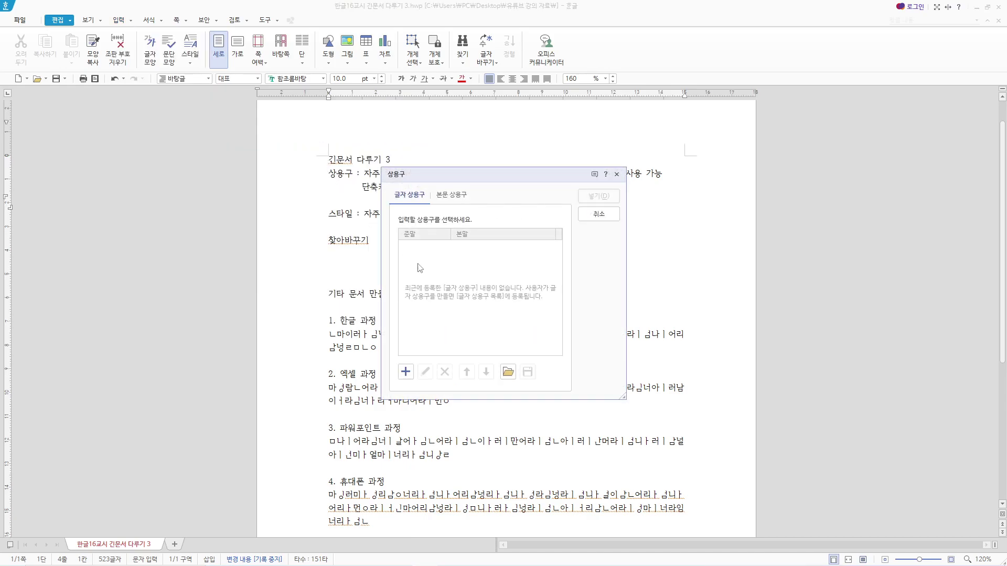
{"action": "left_click", "coordinate": [405, 372]}
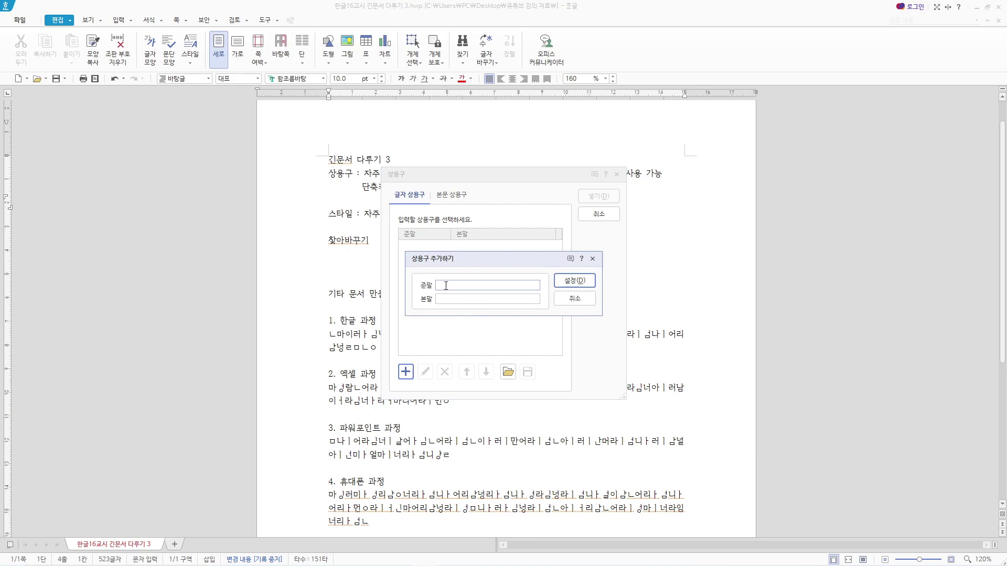
{"action": "type", "text": "구"}
{"action": "left_click", "coordinate": [449, 298]}
{"action": "type", "text": "구미시정보호"}
{"action": "type", "text": " 교육장"}
{"action": "left_click", "coordinate": [572, 287]}
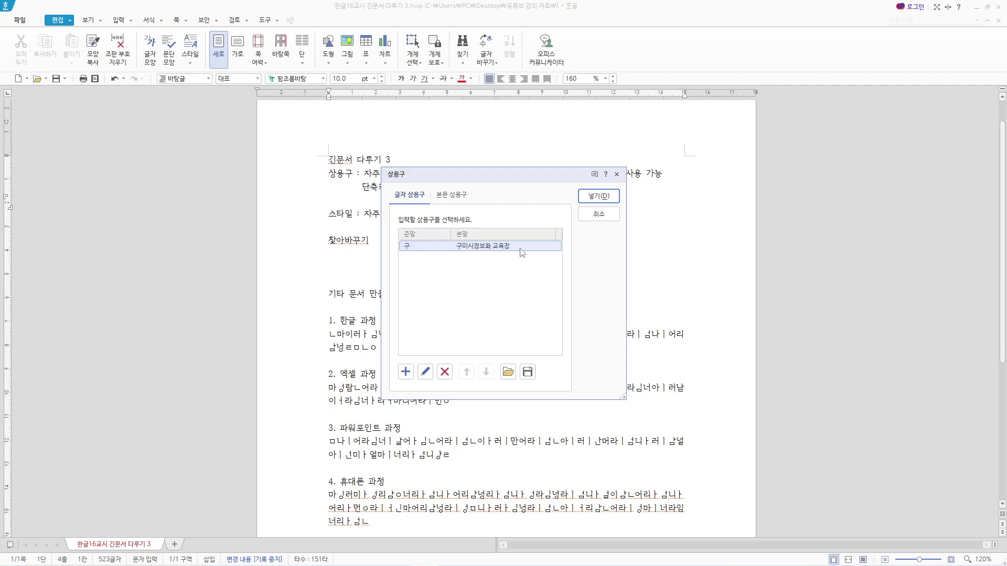
{"action": "left_click", "coordinate": [591, 198]}
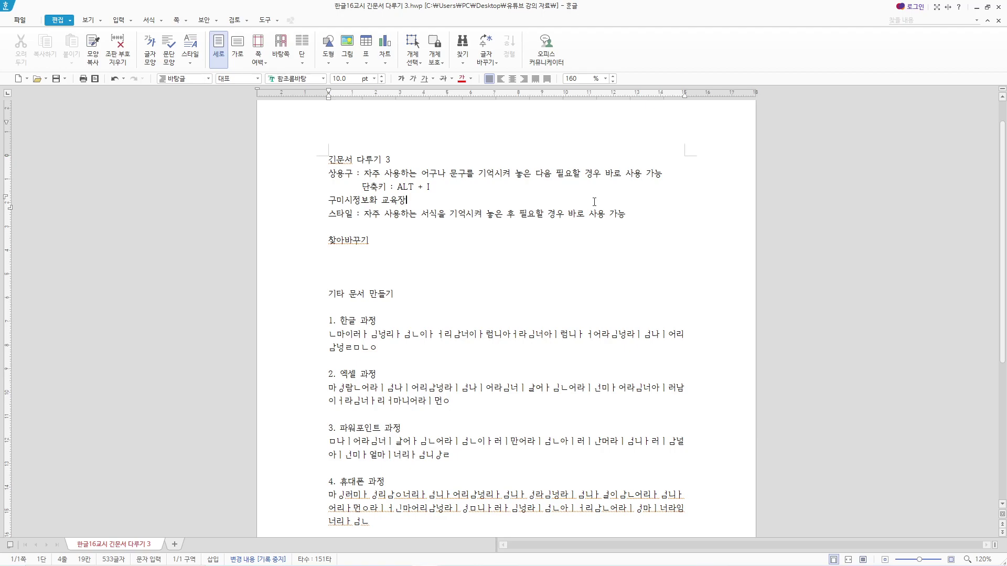
- Delete the inserted phrase so the line below the shortcut note is empty
{"action": "key", "text": "Hangul"}
{"action": "key", "text": "BackSpace"}
{"action": "key", "text": "BackSpace"}
{"action": "key", "text": "BackSpace"}
{"action": "key", "text": "BackSpace"}
{"action": "key", "text": "BackSpace"}
{"action": "key", "text": "BackSpace"}
{"action": "key", "text": "BackSpace"}
{"action": "key", "text": "BackSpace"}
{"action": "key", "text": "BackSpace"}
{"action": "key", "text": "BackSpace"}
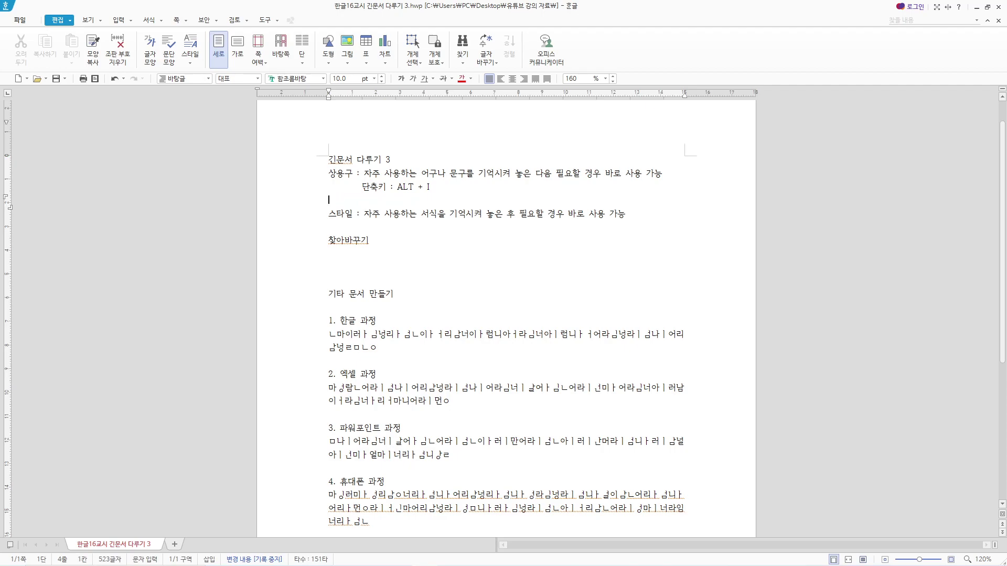
{"action": "key", "text": "BackSpace"}
- Expand the abbreviation "구" into its registered phrase and continue the line with "에서는 다음과 상반기 정보" and filler text
{"action": "key", "text": "Hangul"}
{"action": "type", "text": "ㄱ"}
{"action": "type", "text": "ㅣ"}
{"action": "key", "text": "alt+i"}
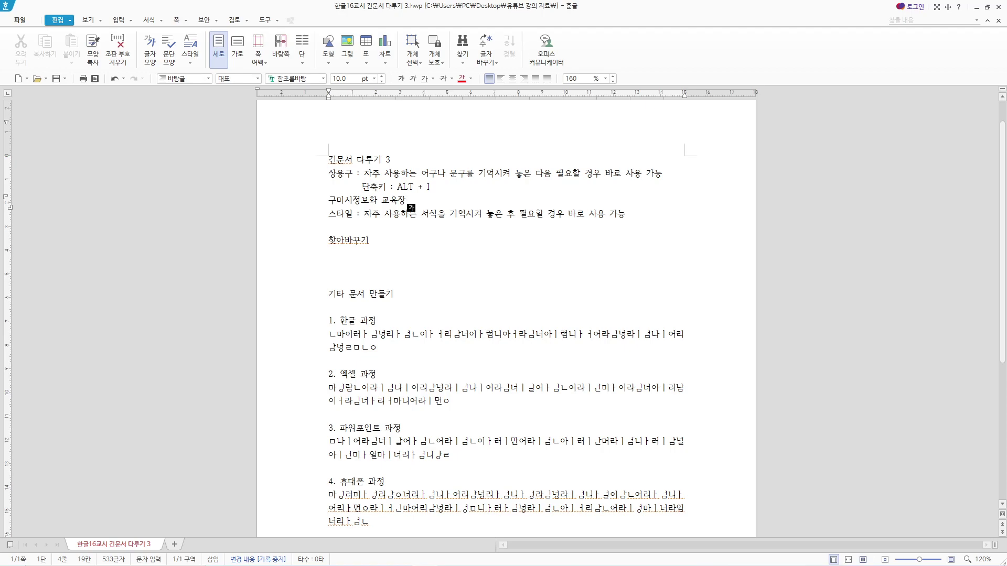
{"action": "type", "text": "에서는 다음과 상반기 정보ㄱㅁㄴ어람너ㅇ라ㅣ"}
{"action": "key", "text": "Return"}
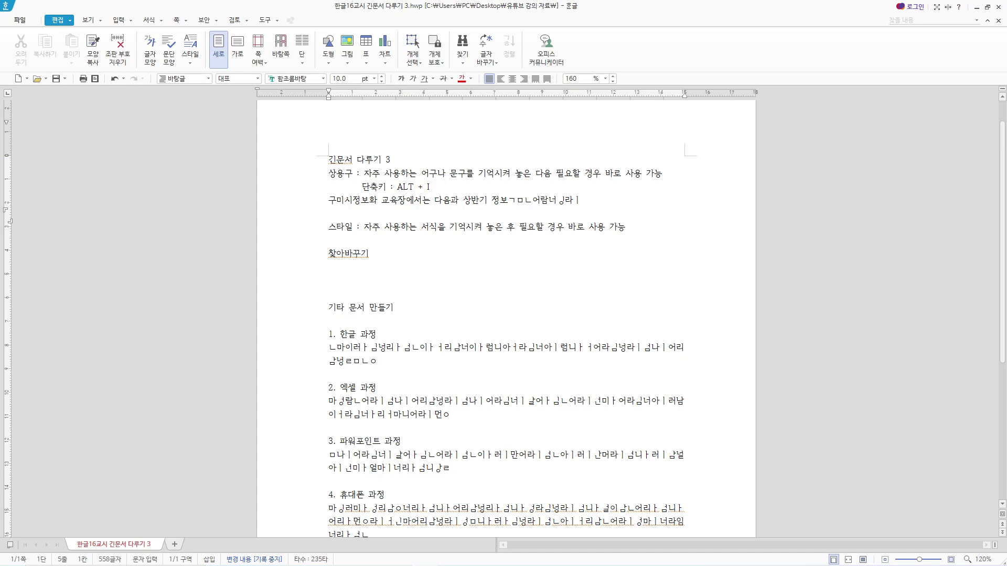
- Expand the abbreviation "구" once more on the new line and add an empty line below it
{"action": "type", "text": "구"}
{"action": "key", "text": "alt+i"}
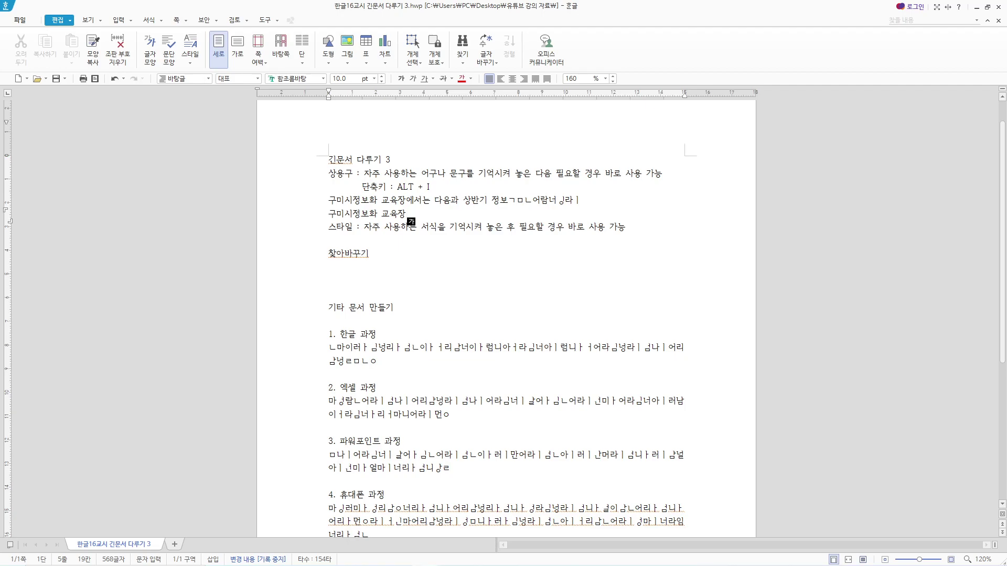
{"action": "key", "text": "Return"}
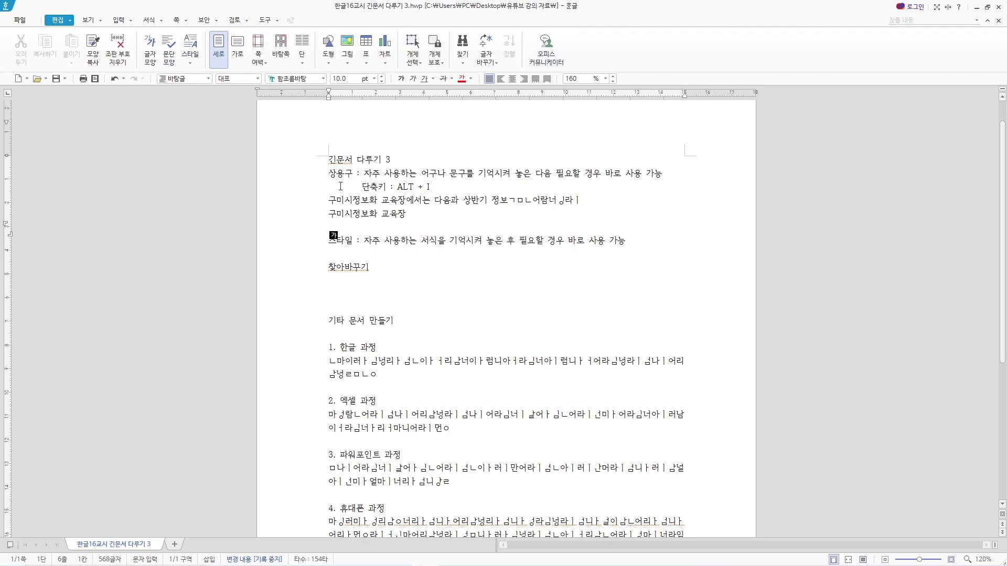
- Append the note "(준말=기억해놓고 준말치고 알트 아이 => 본말)" after "ALT + I" on the shortcut line
{"action": "left_click_drag", "start_coordinate": [361, 175], "coordinate": [435, 175]}
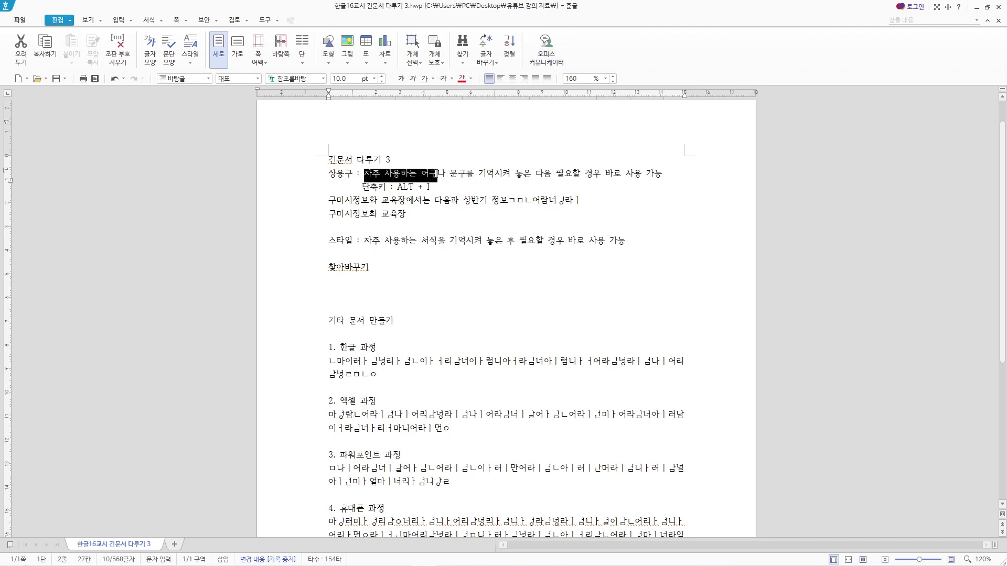
{"action": "left_click", "coordinate": [474, 175]}
{"action": "left_click", "coordinate": [521, 182]}
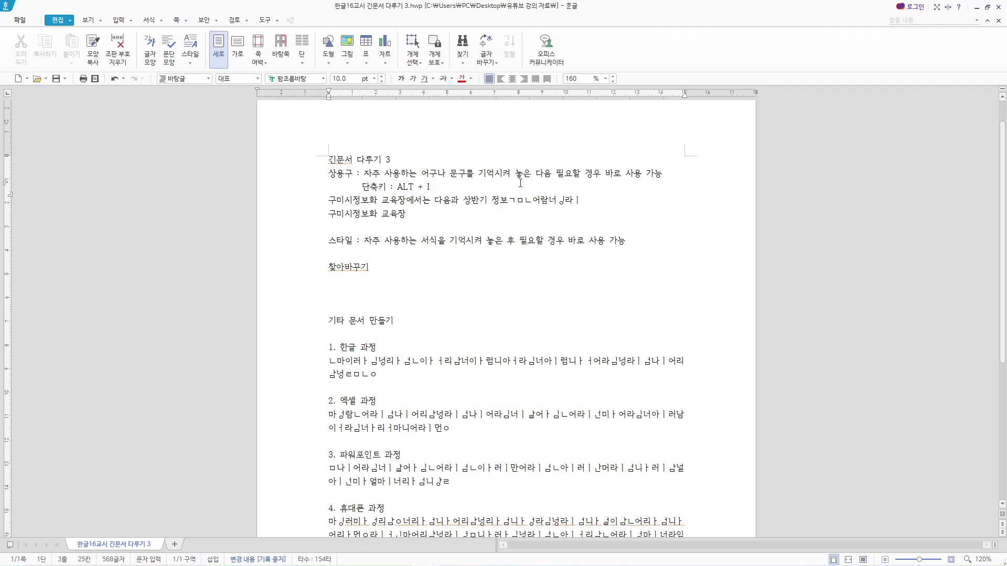
{"action": "type", "text": "(준말과 ㅂㅗㄴ말)"}
{"action": "key", "text": "Left"}
{"action": "key", "text": "Left"}
{"action": "key", "text": "Left"}
{"action": "key", "text": "Left"}
{"action": "key", "text": "Left"}
{"action": "type", "text": "=기억해놓고"}
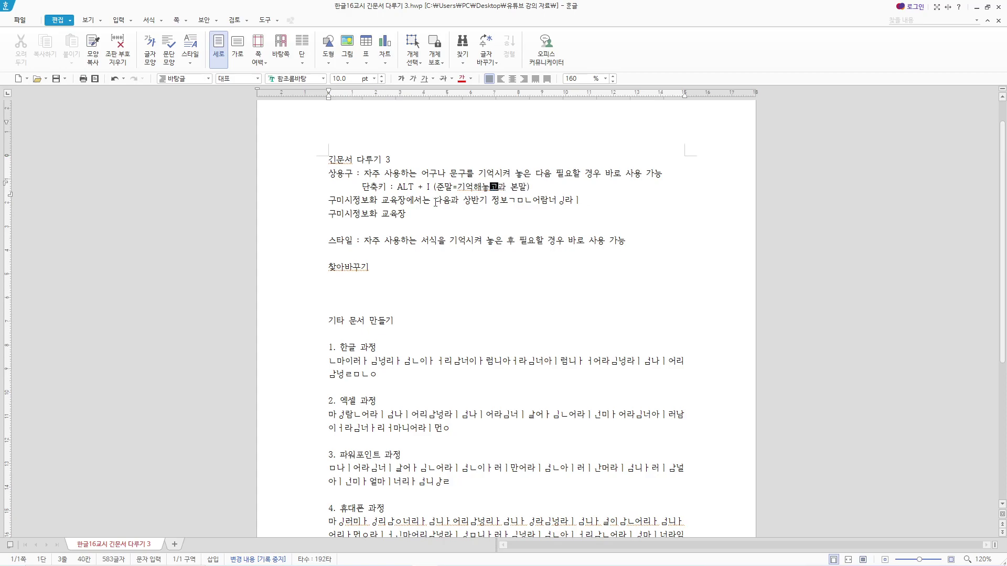
{"action": "key", "text": "Delete"}
{"action": "key", "text": "Delete"}
{"action": "type", "text": "준말치고 알트 아이"}
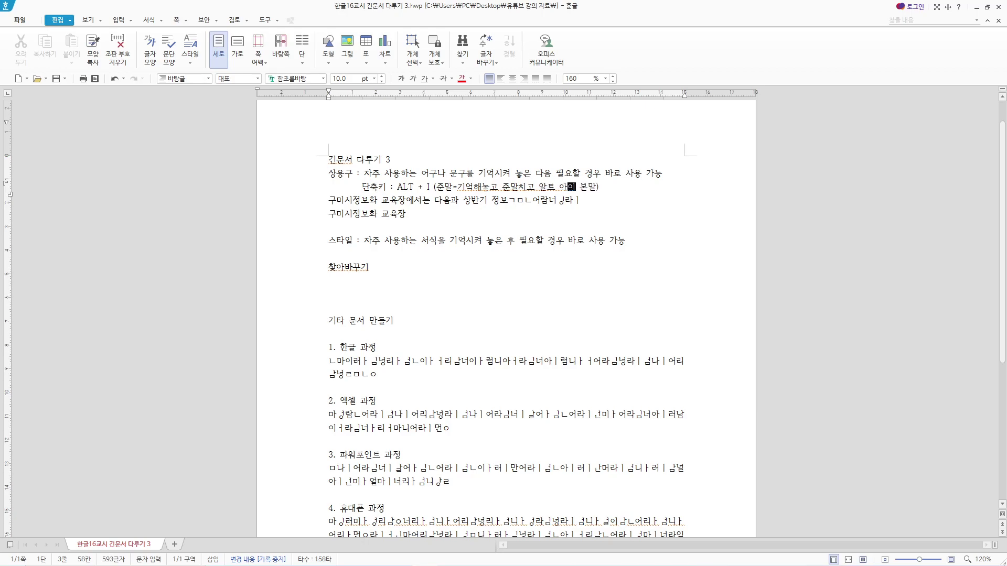
{"action": "type", "text": " =>"}
- Insert "(꾸미기)" directly after "서식" in the 스타일 description
{"action": "left_click_drag", "start_coordinate": [328, 241], "coordinate": [435, 244]}
{"action": "key", "text": "F9"}
{"action": "key", "text": "Escape"}
{"action": "left_click_drag", "start_coordinate": [421, 174], "coordinate": [466, 176]}
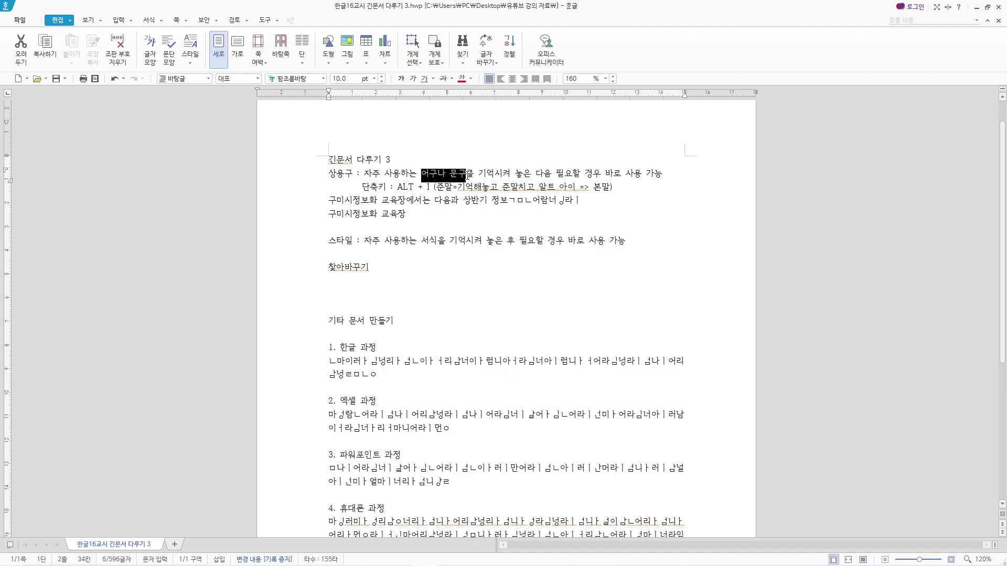
{"action": "left_click", "coordinate": [438, 242]}
{"action": "type", "text": "(꾸미기"}
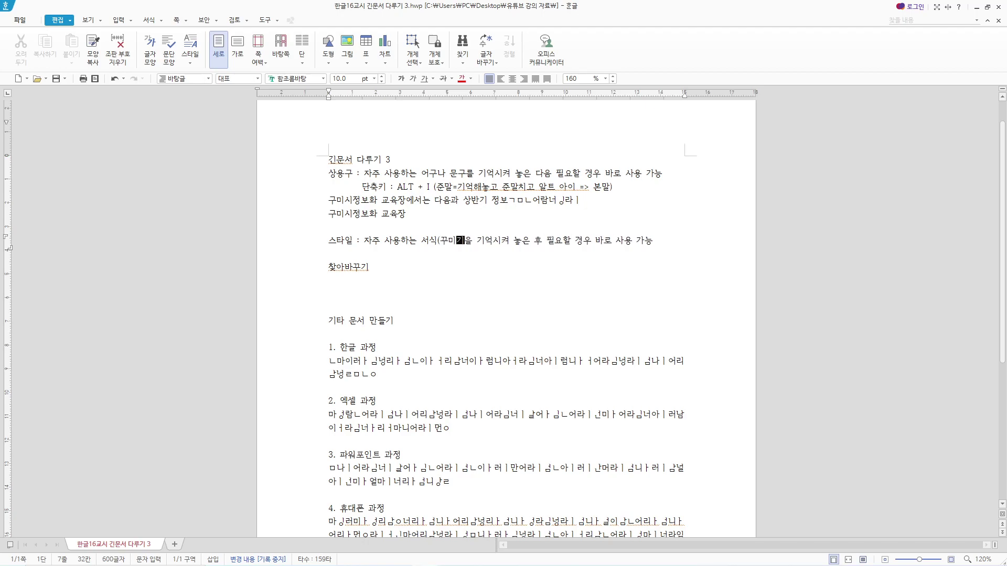
{"action": "type", "text": ")"}
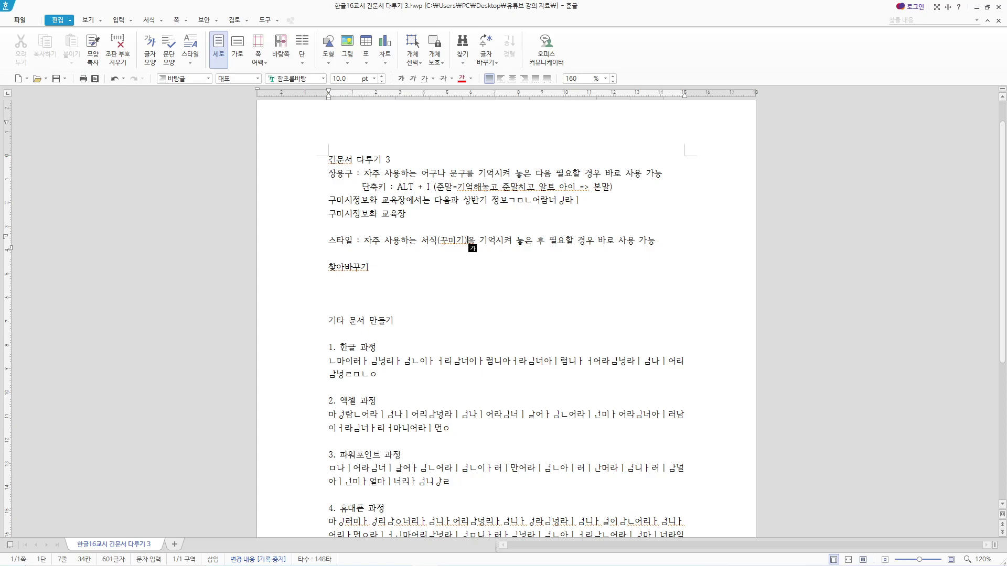
- Format the heading "1. 한글 과정" as 12 pt bold red text
{"action": "scroll", "coordinate": [468, 242], "scroll_direction": "down", "scroll_amount": 3}
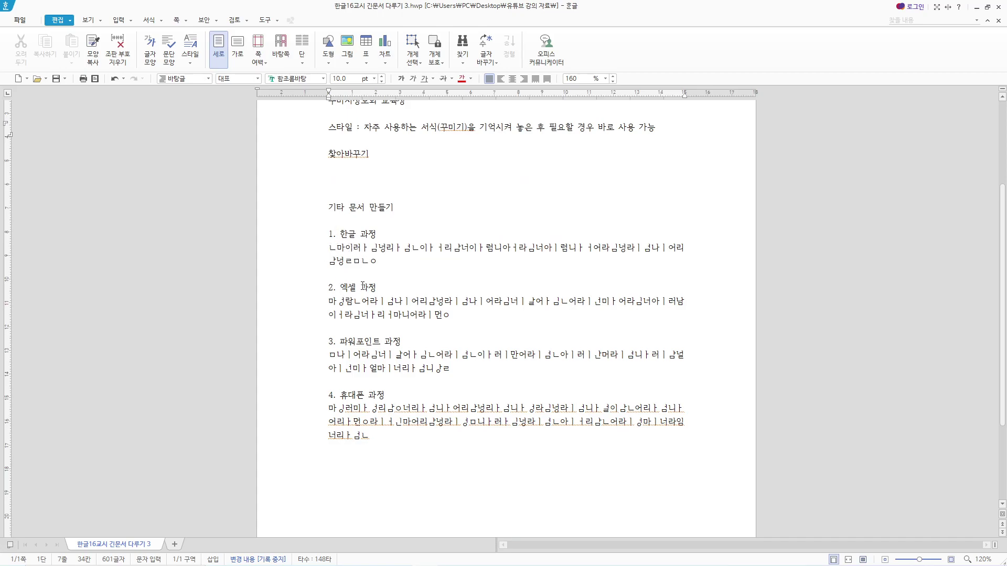
{"action": "key", "text": "Hangul"}
{"action": "left_click_drag", "start_coordinate": [378, 234], "coordinate": [330, 235]}
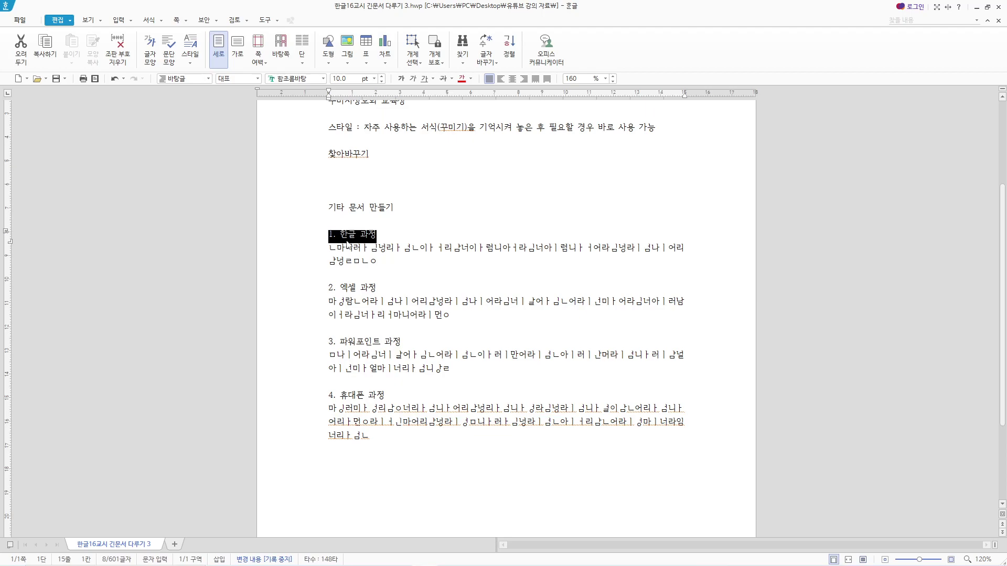
{"action": "left_click", "coordinate": [381, 76]}
{"action": "left_click", "coordinate": [381, 75]}
{"action": "left_click", "coordinate": [400, 78]}
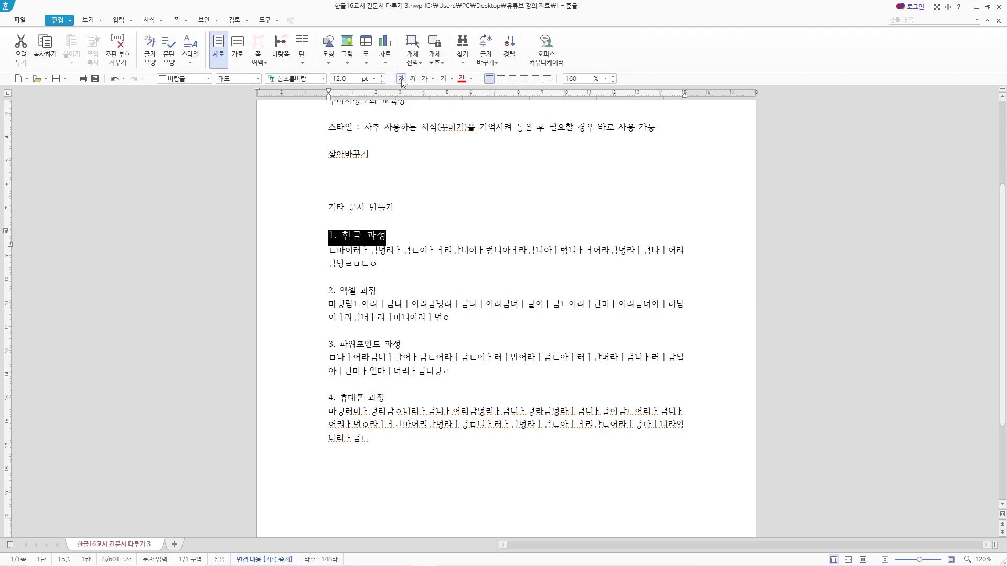
{"action": "left_click", "coordinate": [462, 80]}
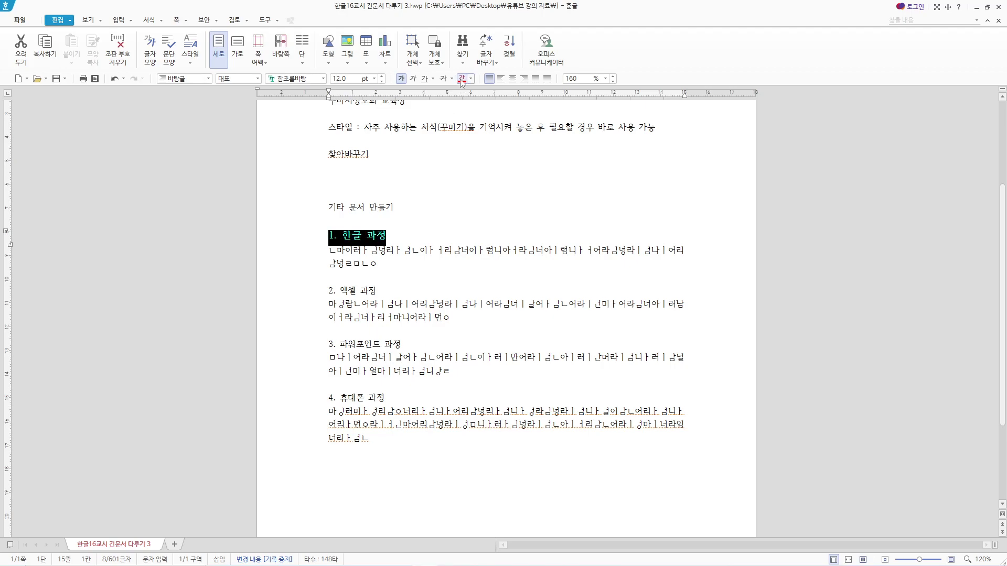
{"action": "left_click", "coordinate": [447, 231]}
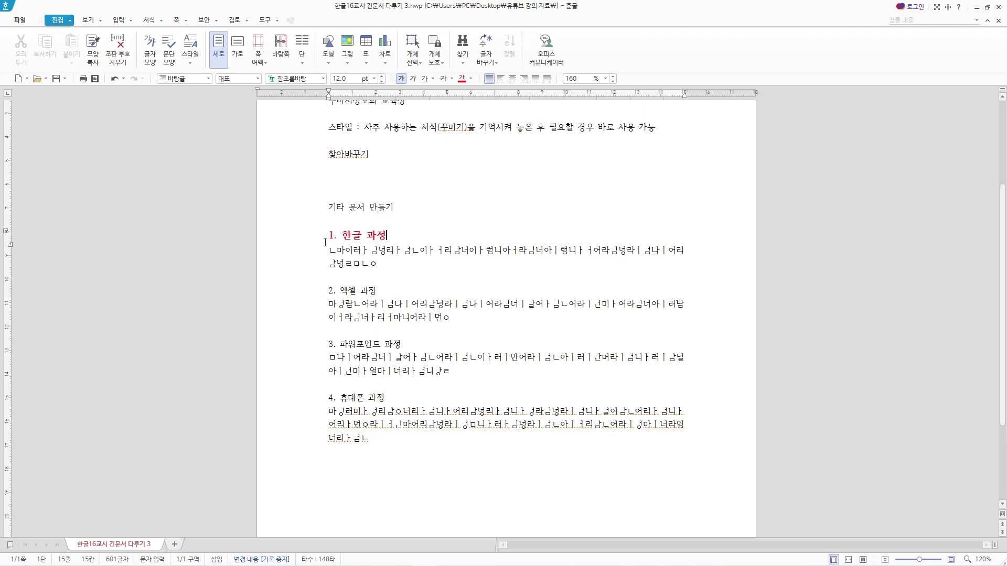
- Format the heading "2. 엑셀 과정" as 12 pt red bold text
{"action": "left_click_drag", "start_coordinate": [377, 294], "coordinate": [331, 295]}
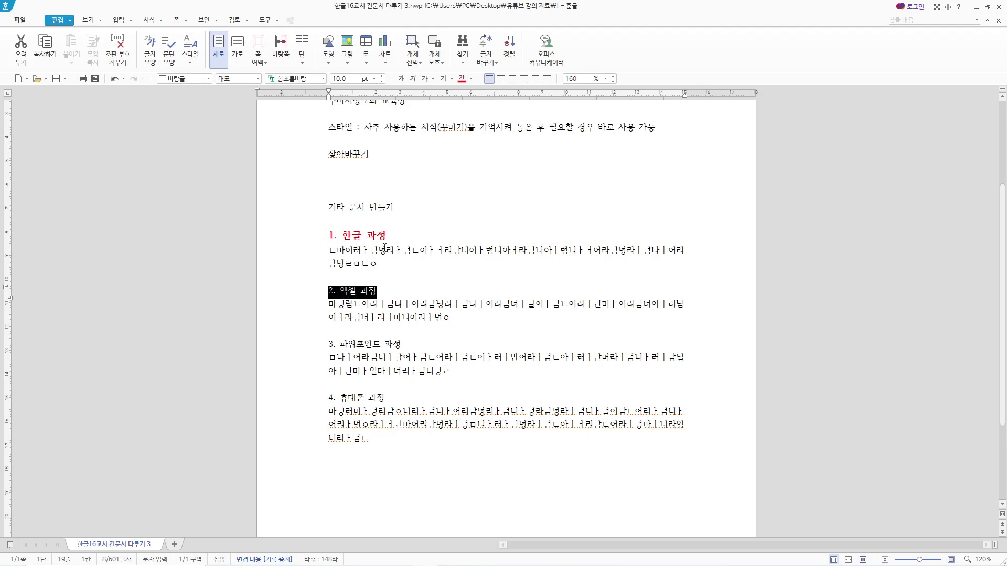
{"action": "left_click", "coordinate": [382, 77]}
{"action": "left_click", "coordinate": [381, 77]}
{"action": "left_click", "coordinate": [464, 78]}
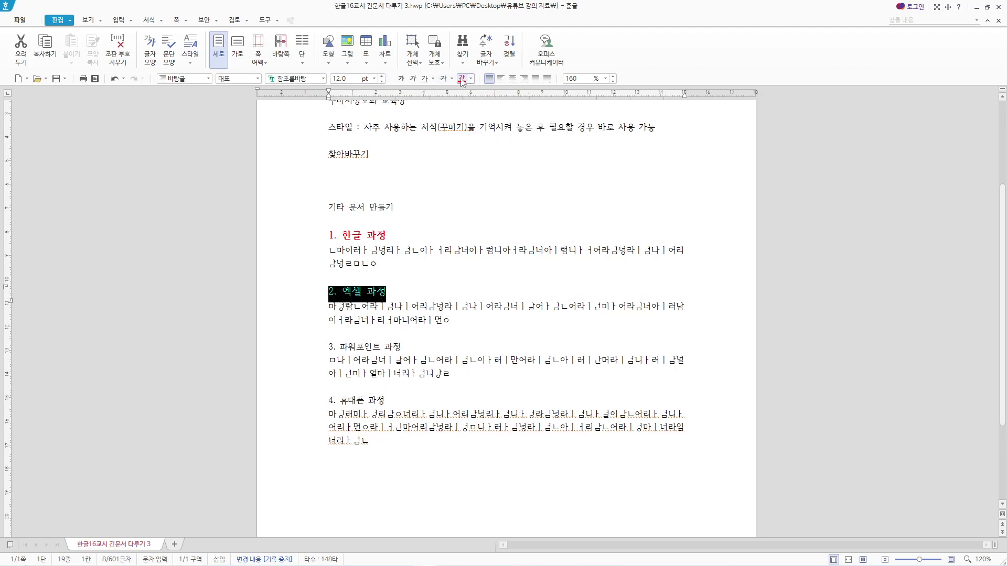
{"action": "left_click", "coordinate": [401, 78]}
- Undo the manual size, bold and colour formatting of the 한글 과정 and 엑셀 과정 headings
{"action": "left_click_drag", "start_coordinate": [326, 348], "coordinate": [435, 349]}
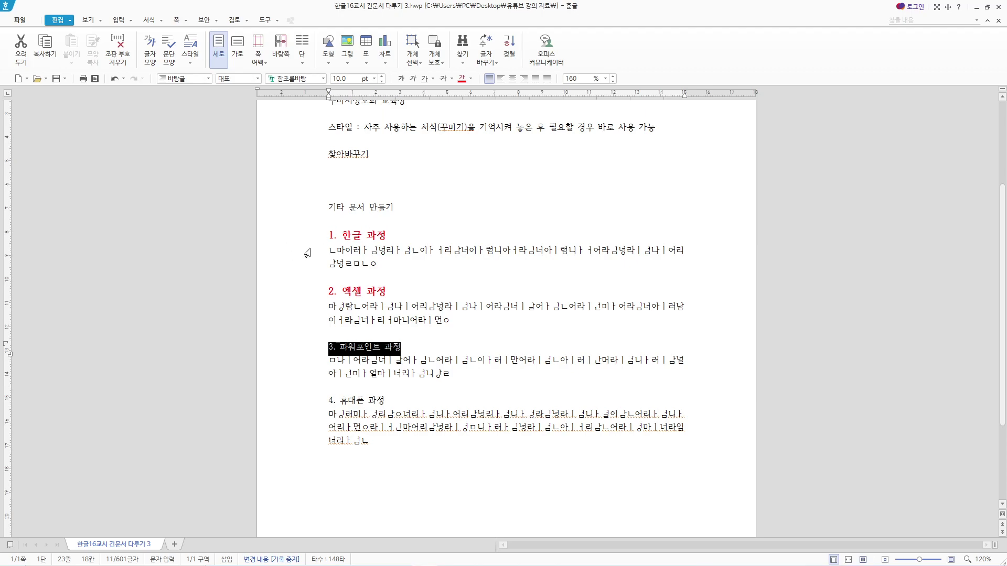
{"action": "key", "text": "ctrl+z"}
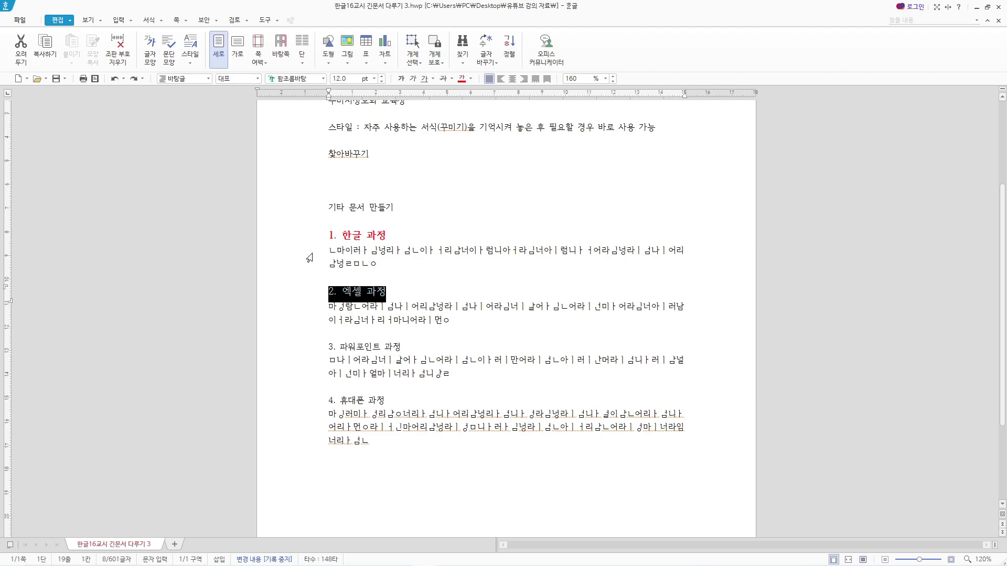
{"action": "key", "text": "ctrl+z"}
{"action": "key", "text": "ctrl+z"}
{"action": "key", "text": "ctrl+z"}
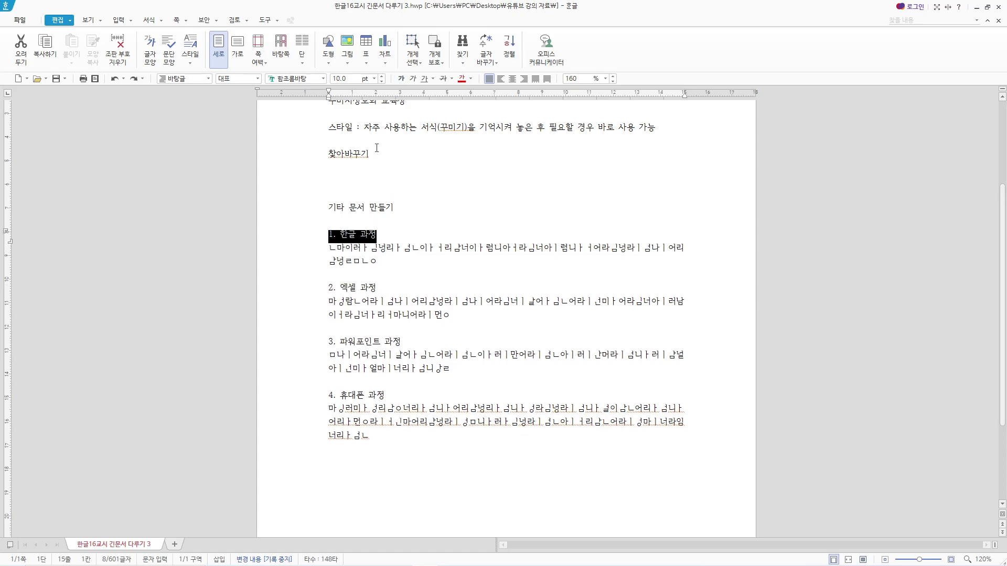
- Finish undoing the heading formatting and add a line reading "F6" beneath the 스타일 description
{"action": "key", "text": "ctrl+z"}
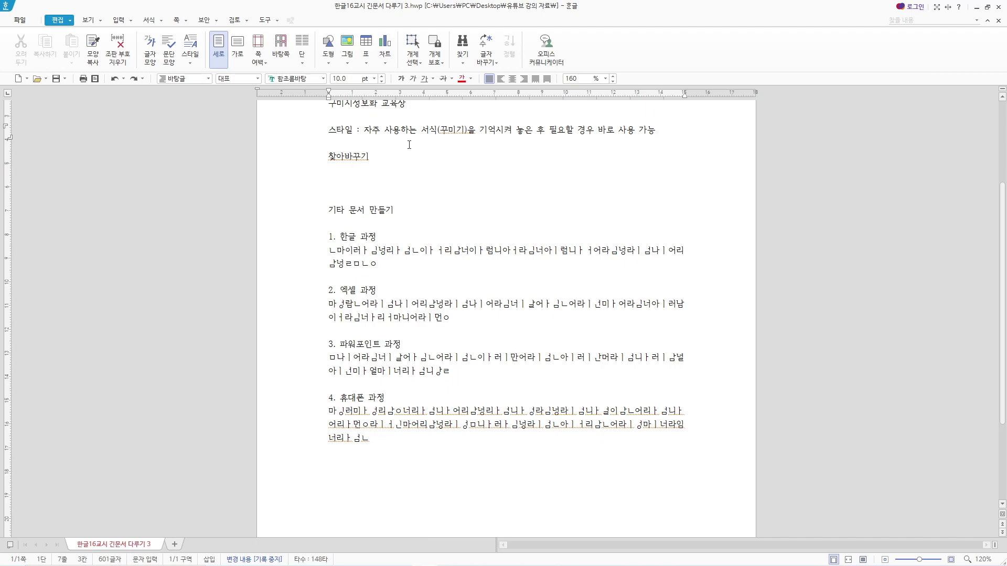
{"action": "left_click", "coordinate": [348, 143]}
{"action": "key", "text": "Return"}
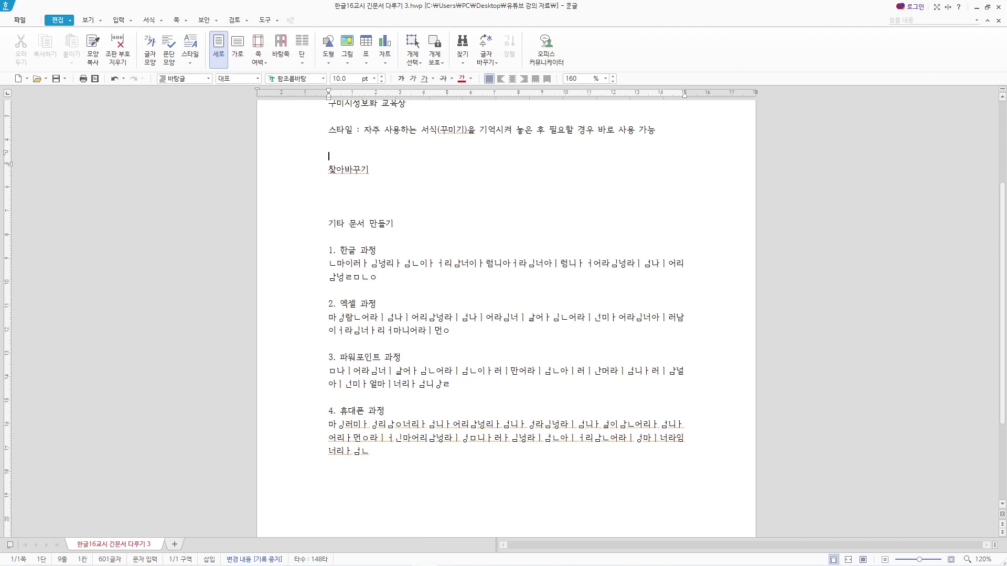
{"action": "key", "text": "Up"}
{"action": "type", "text": "F6"}
{"action": "left_click", "coordinate": [160, 23]}
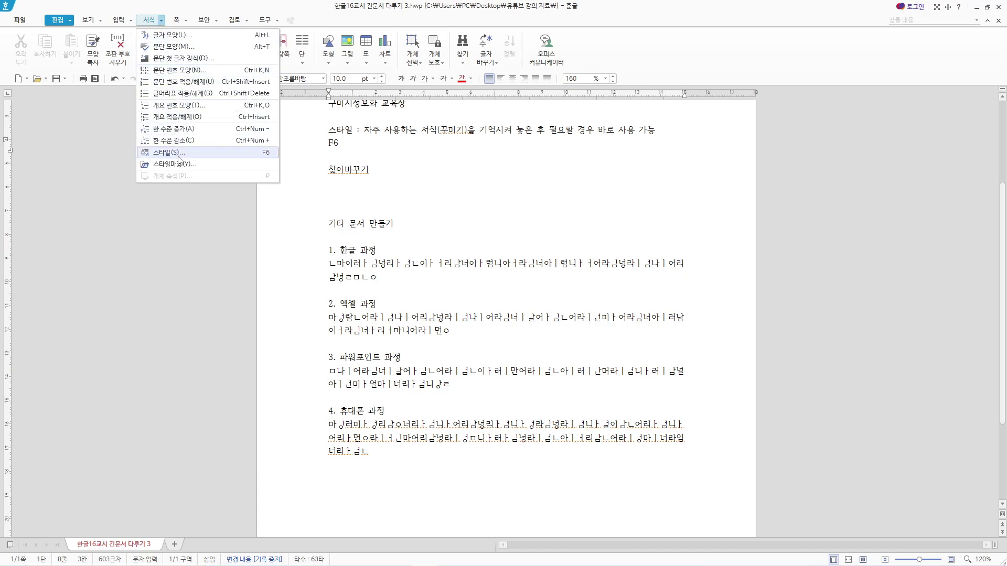
{"action": "left_click", "coordinate": [345, 144]}
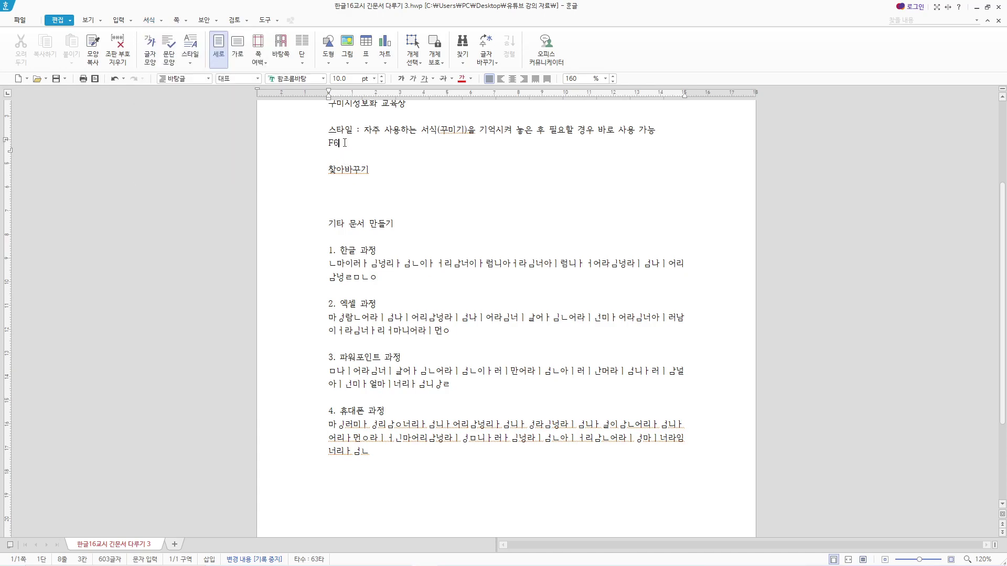
- Start a new style named 소제목 with the paragraph (문단) style type
{"action": "key", "text": "F6"}
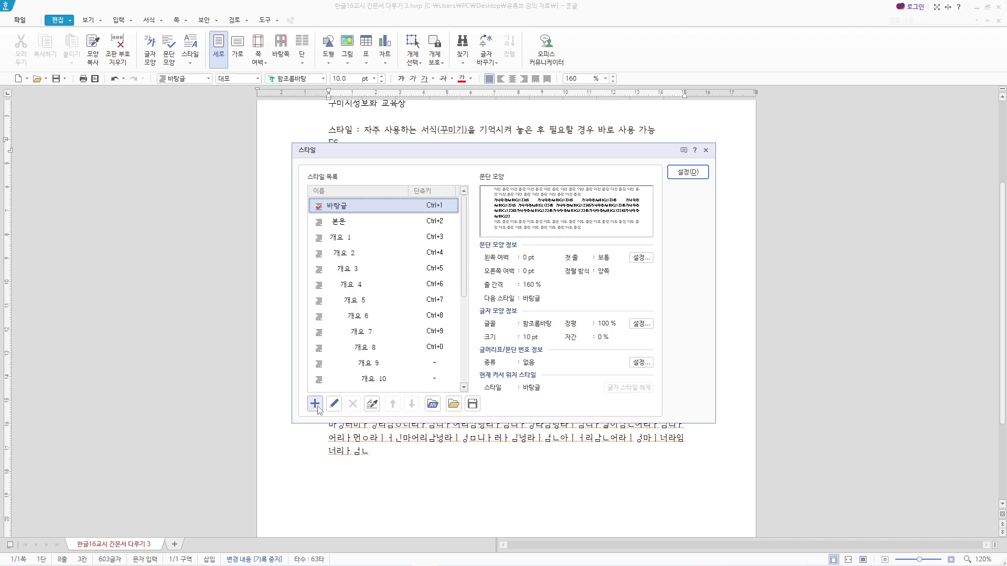
{"action": "left_click", "coordinate": [314, 403]}
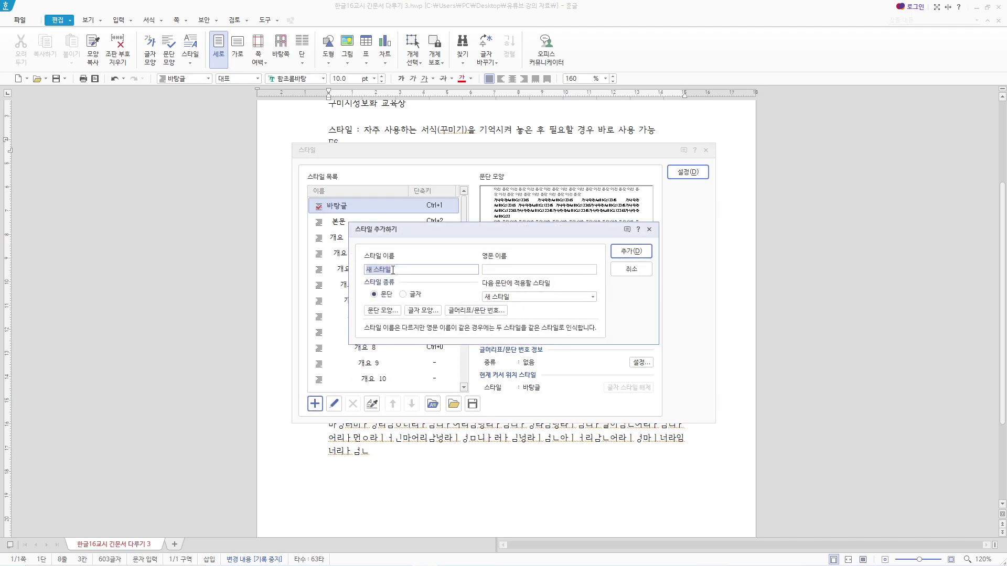
{"action": "type", "text": "소제목"}
{"action": "left_click", "coordinate": [411, 294]}
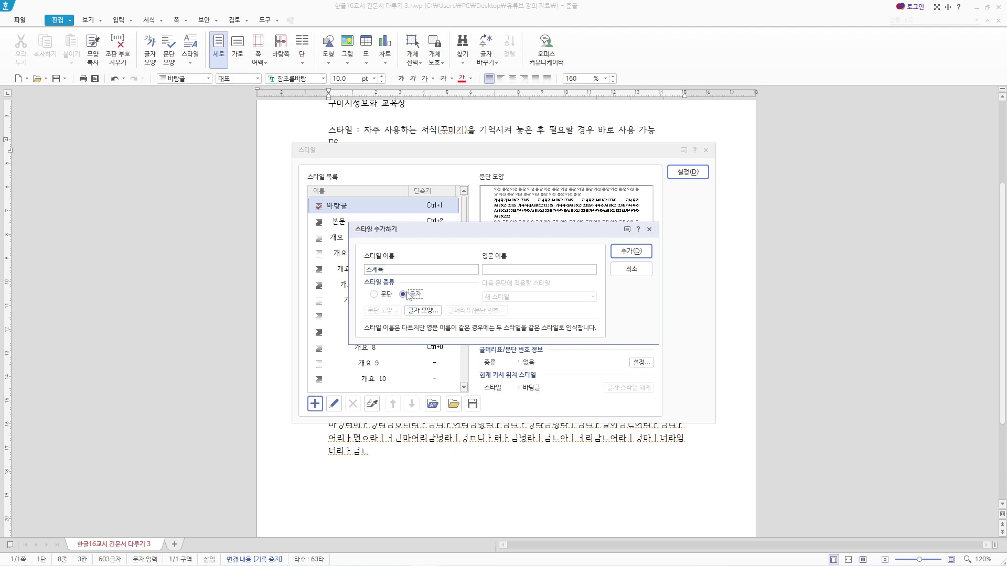
{"action": "left_click", "coordinate": [374, 296]}
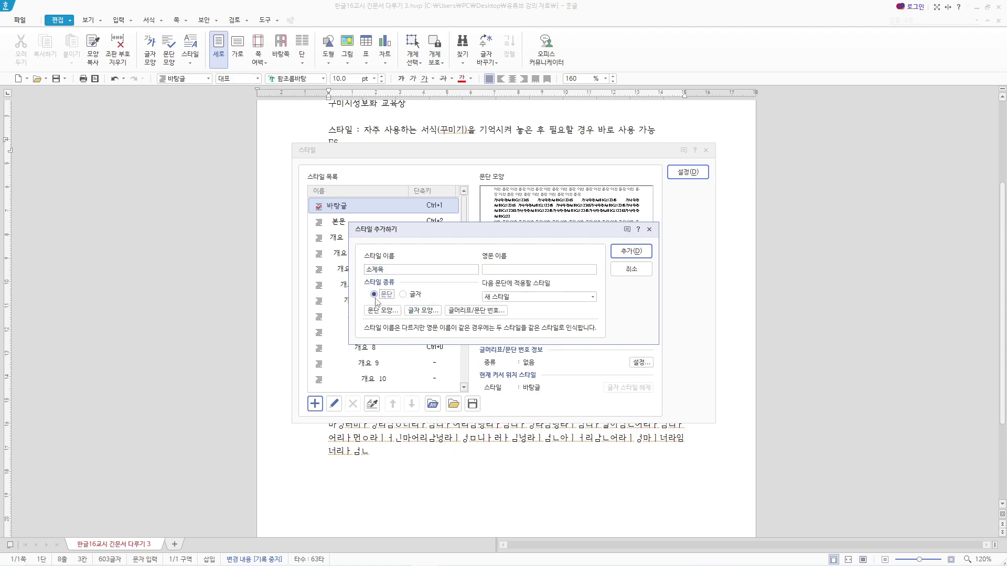
- Give the 소제목 style 12 pt, bold, underlined blue characters and add it to the style list
{"action": "left_click", "coordinate": [422, 311]}
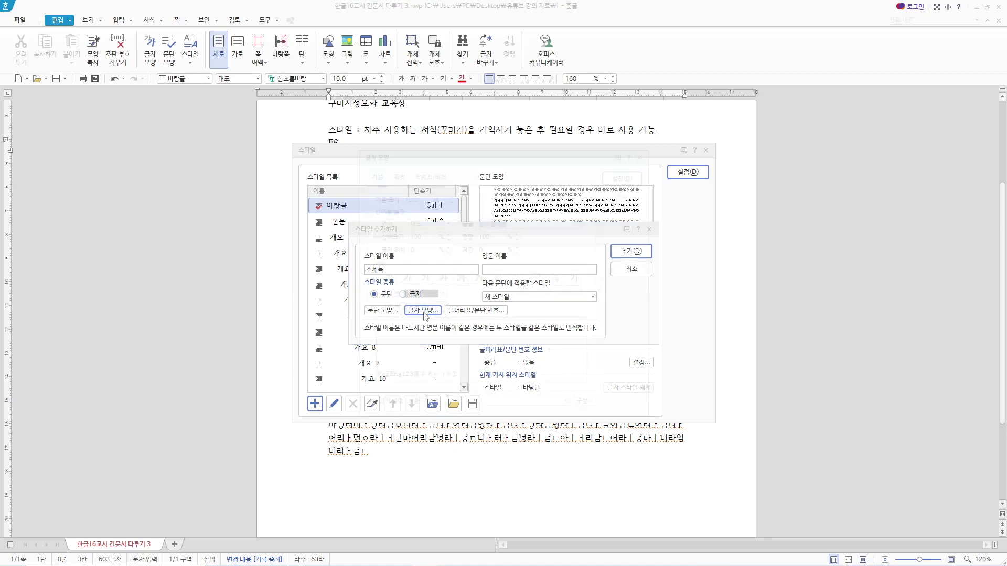
{"action": "left_click", "coordinate": [450, 193]}
{"action": "left_click", "coordinate": [450, 193]}
{"action": "left_click", "coordinate": [382, 279]}
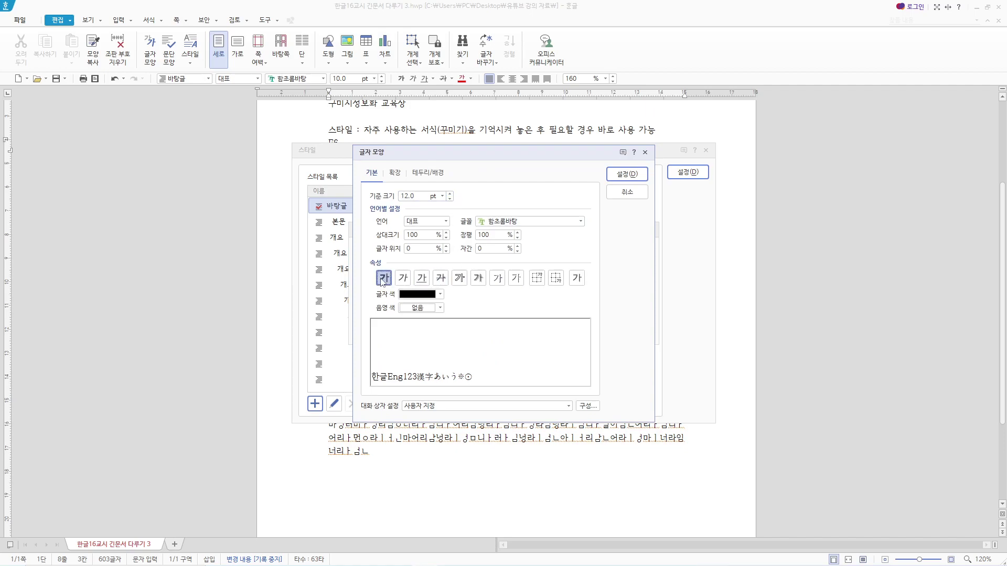
{"action": "left_click", "coordinate": [440, 294]}
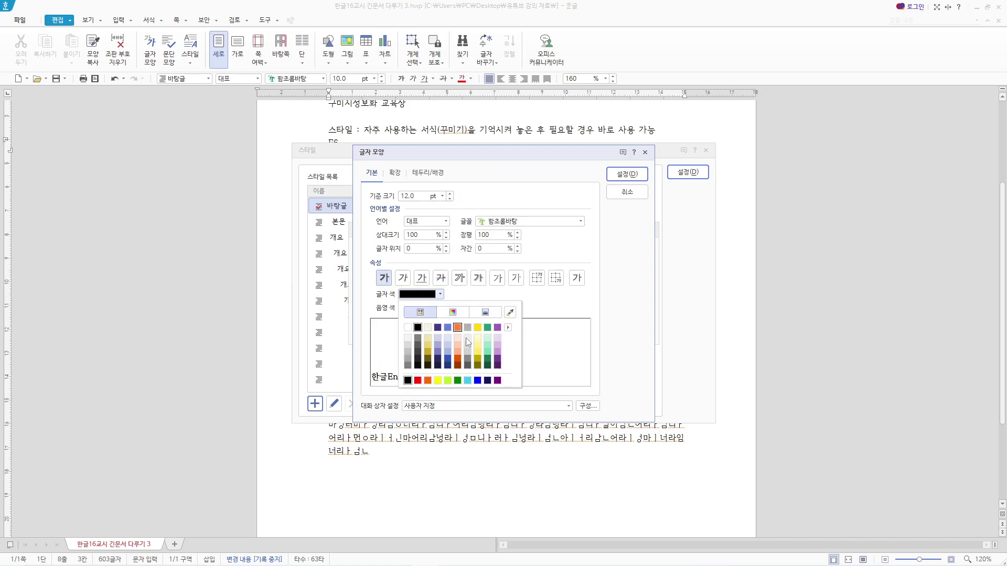
{"action": "left_click", "coordinate": [477, 380]}
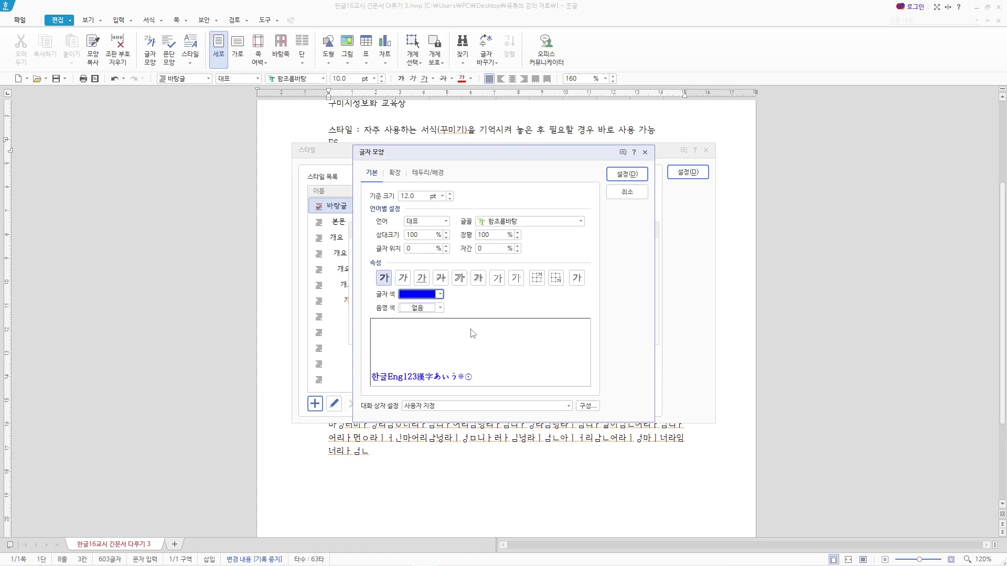
{"action": "left_click", "coordinate": [478, 278]}
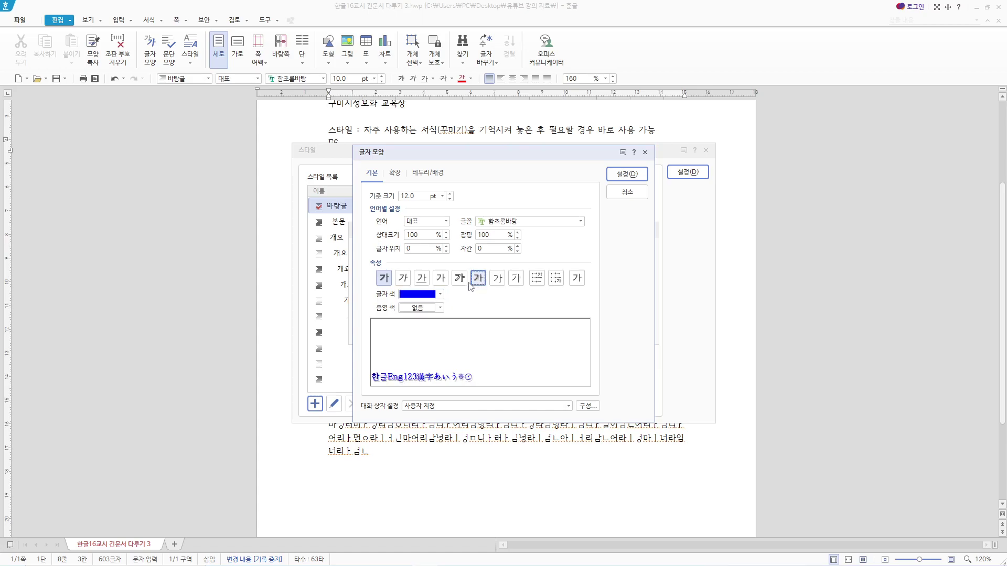
{"action": "left_click", "coordinate": [423, 281]}
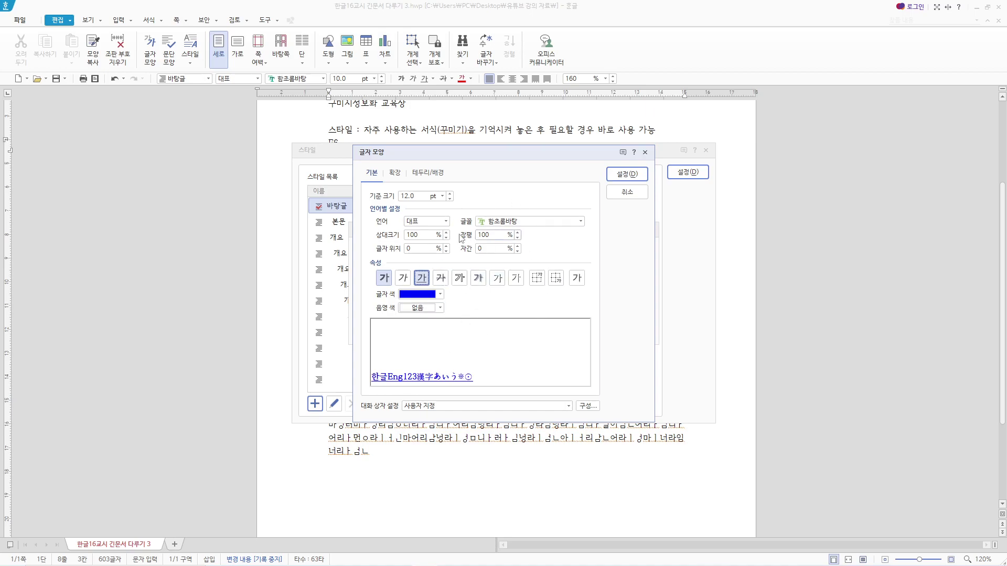
{"action": "left_click", "coordinate": [627, 175]}
{"action": "left_click", "coordinate": [628, 253]}
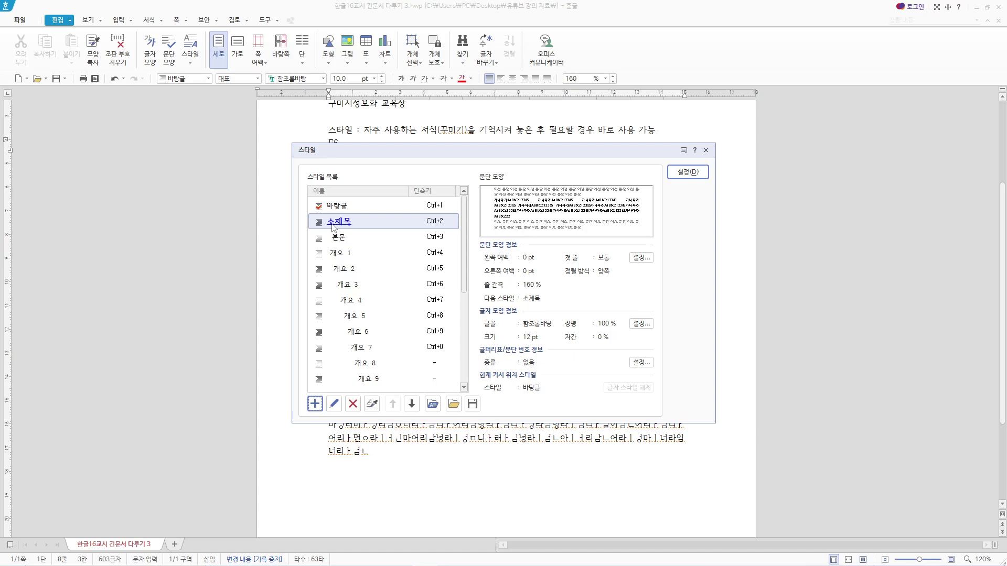
{"action": "left_click", "coordinate": [706, 151]}
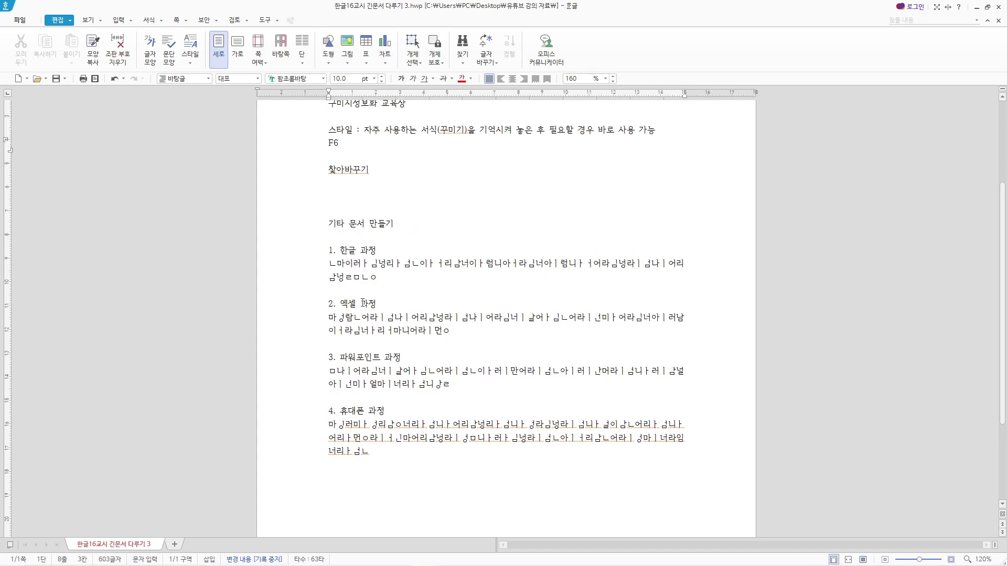
{"action": "left_click", "coordinate": [377, 250]}
{"action": "left_click", "coordinate": [329, 263]}
{"action": "left_click", "coordinate": [386, 278]}
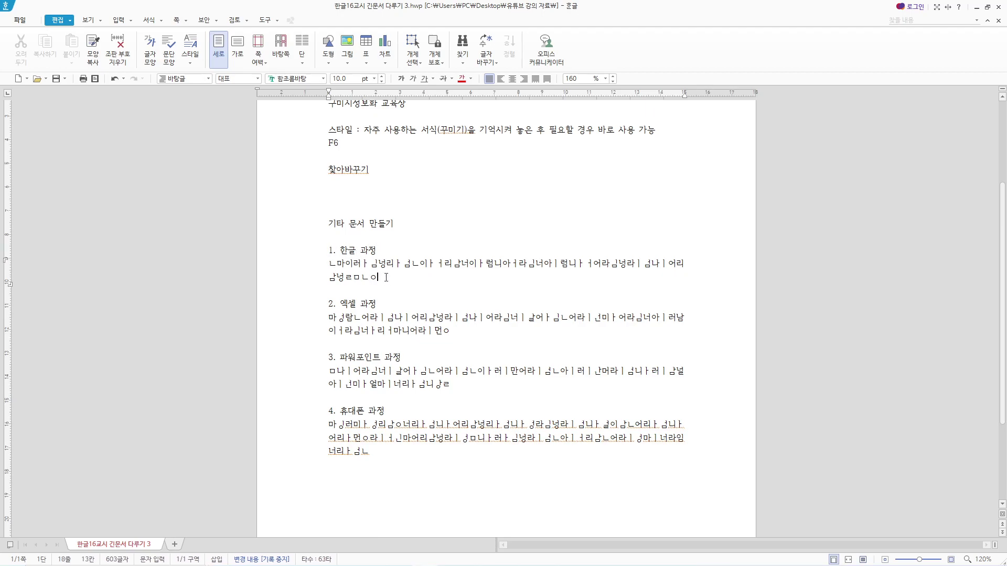
{"action": "left_click", "coordinate": [369, 251]}
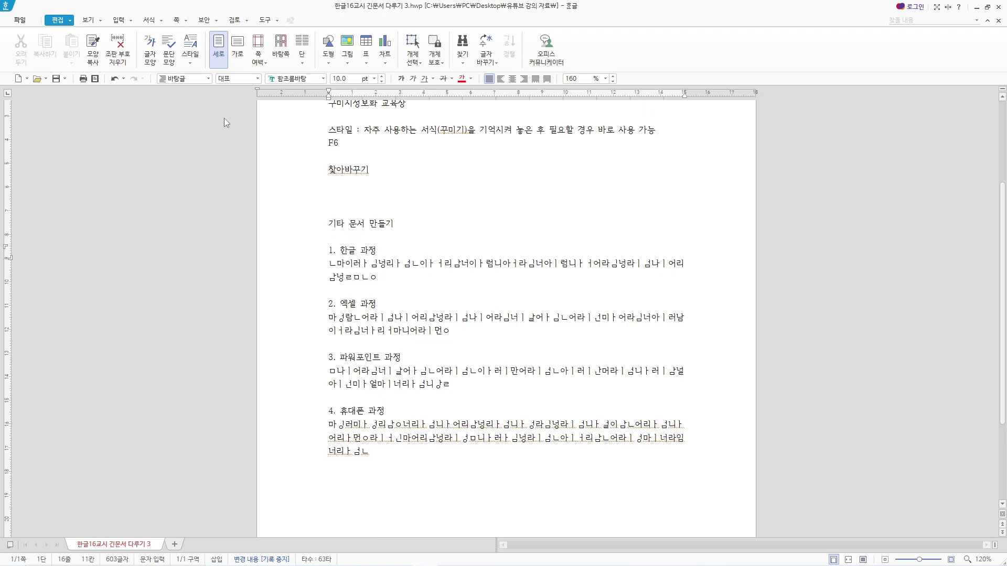
{"action": "left_click", "coordinate": [194, 81]}
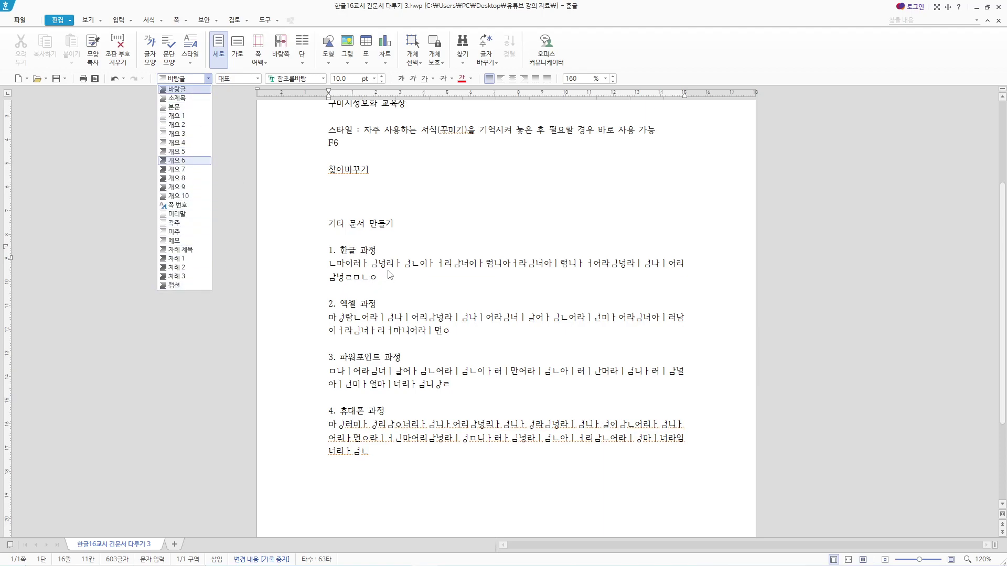
- Apply the 소제목 style to the heading "1. 한글 과정"
{"action": "left_click", "coordinate": [356, 250]}
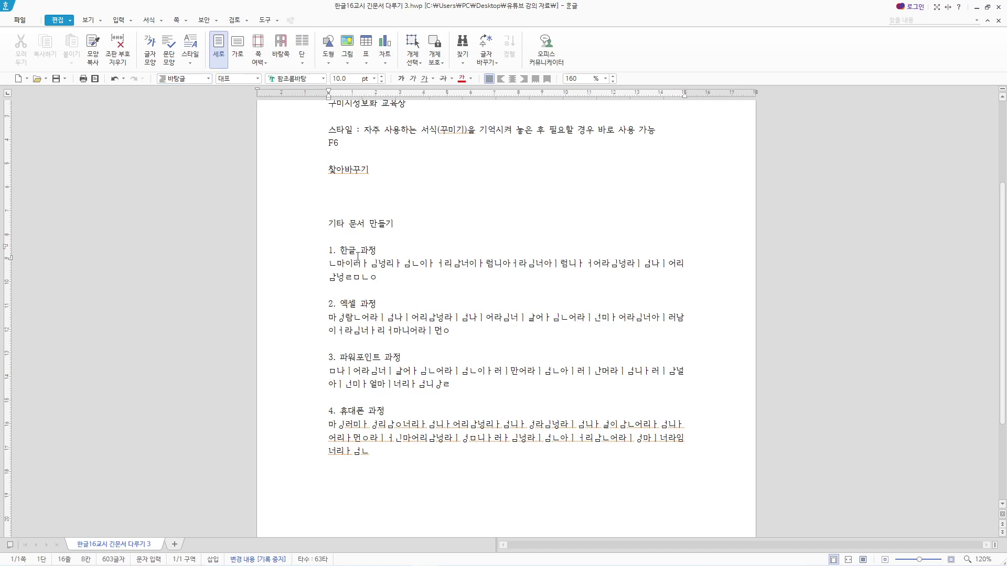
{"action": "left_click", "coordinate": [197, 83]}
{"action": "left_click", "coordinate": [194, 100]}
- Apply the 소제목 style to the headings "2. 엑셀 과정", "3. 파워포인트 과정" and "4. 휴대폰 과정"
{"action": "left_click", "coordinate": [348, 306]}
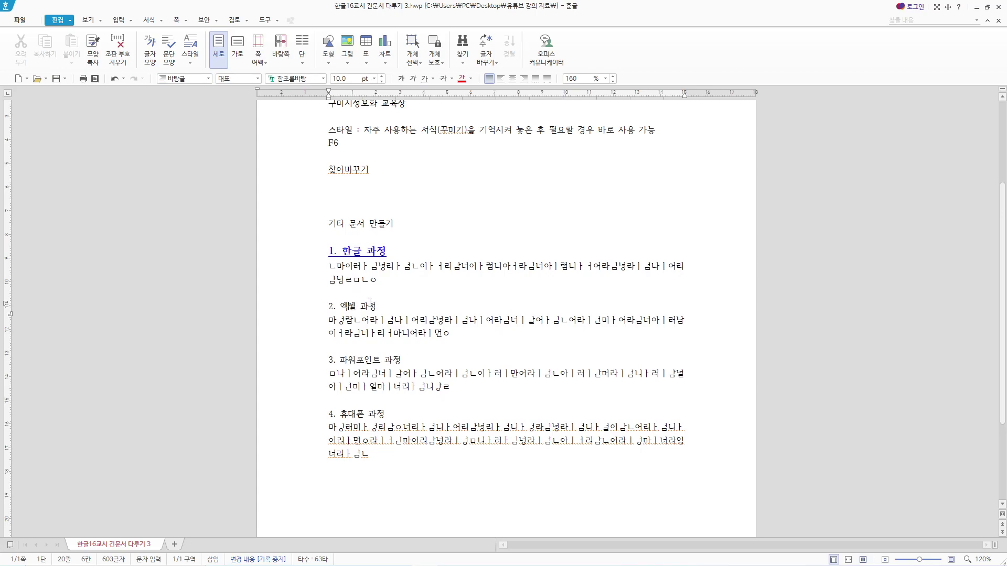
{"action": "left_click", "coordinate": [206, 79]}
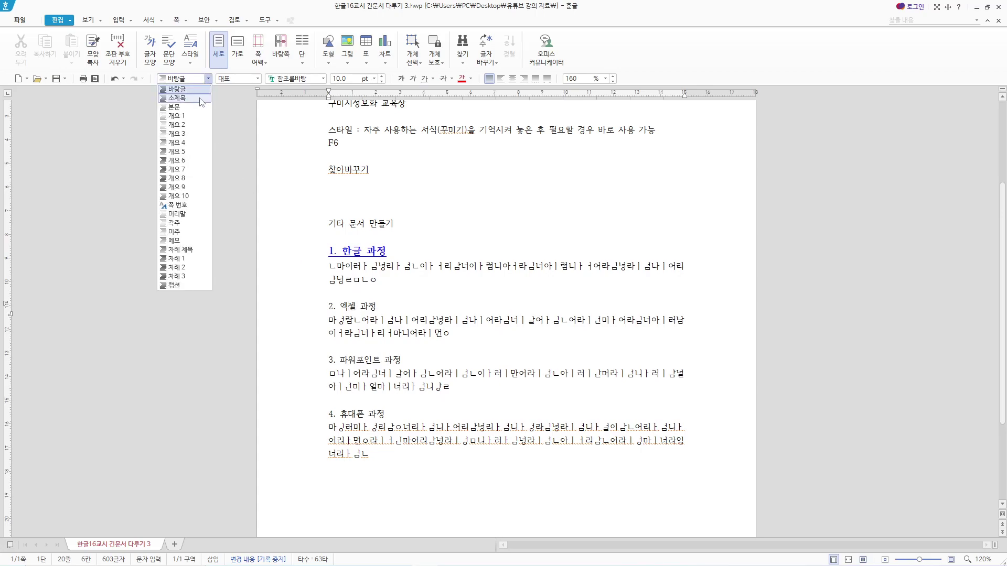
{"action": "left_click", "coordinate": [201, 99]}
{"action": "left_click", "coordinate": [367, 363]}
{"action": "left_click", "coordinate": [208, 79]}
{"action": "left_click", "coordinate": [174, 100]}
{"action": "left_click", "coordinate": [355, 419]}
{"action": "left_click", "coordinate": [194, 79]}
{"action": "left_click", "coordinate": [191, 98]}
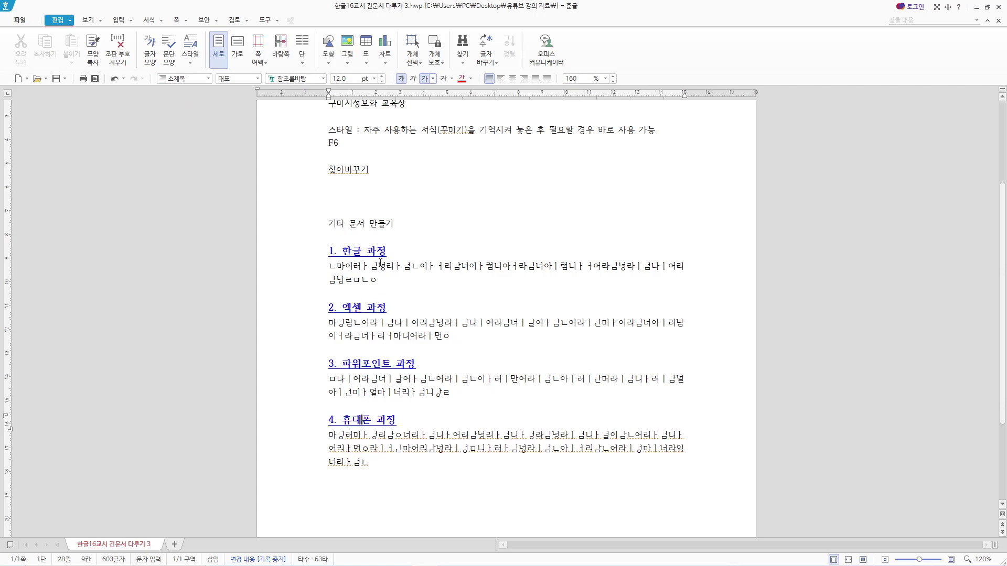
{"action": "key", "text": "Hangul"}
{"action": "scroll", "coordinate": [446, 413], "scroll_direction": "up", "scroll_amount": 3}
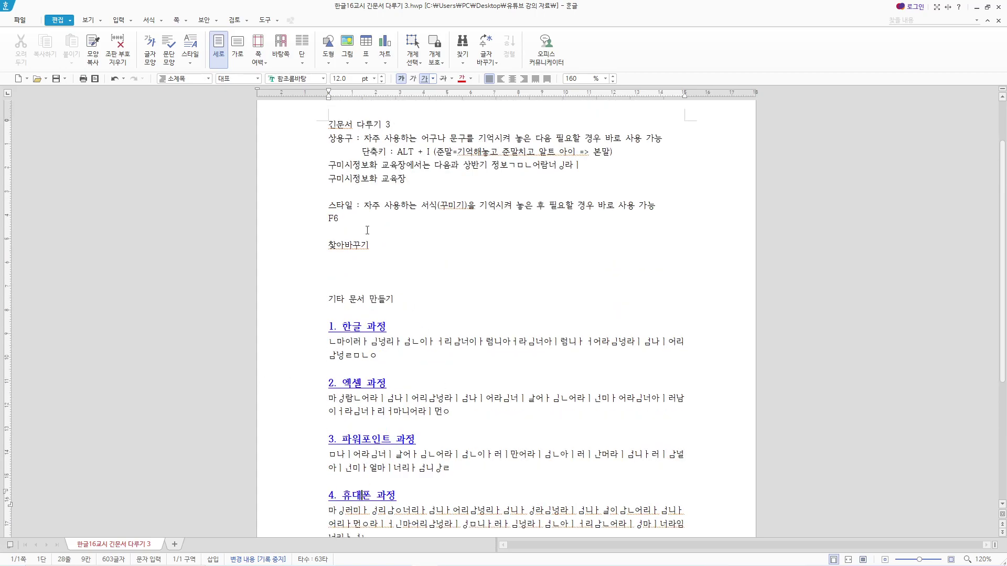
{"action": "left_click_drag", "start_coordinate": [330, 205], "coordinate": [353, 205]}
{"action": "key", "text": "alt+i"}
{"action": "left_click", "coordinate": [405, 194]}
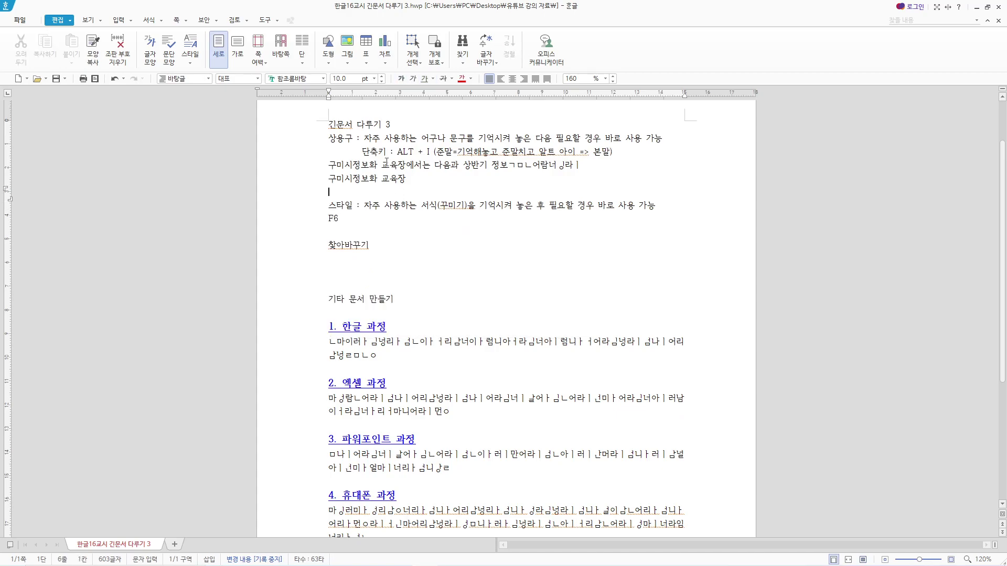
{"action": "left_click_drag", "start_coordinate": [380, 141], "coordinate": [535, 141]}
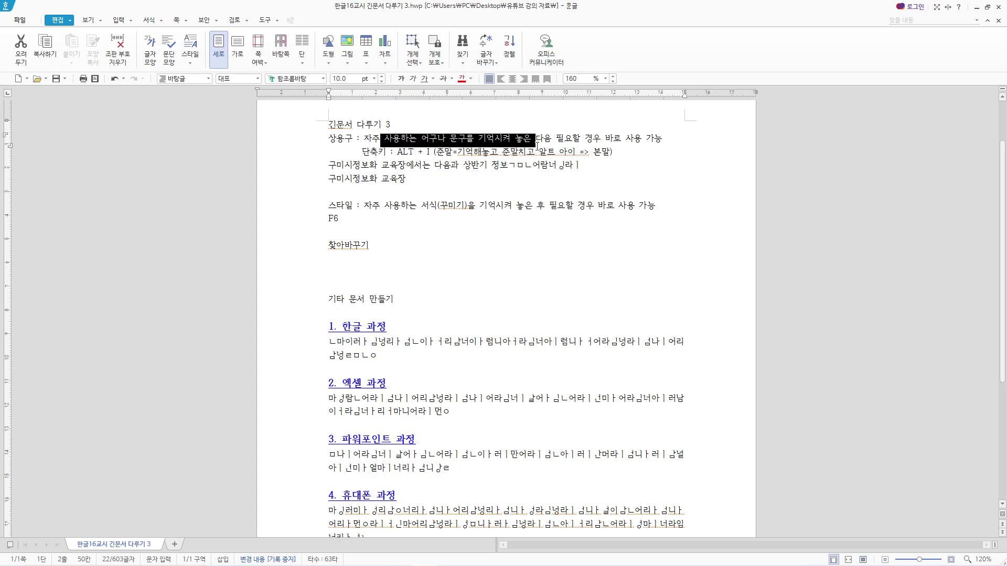
{"action": "left_click", "coordinate": [338, 138]}
{"action": "left_click", "coordinate": [345, 205]}
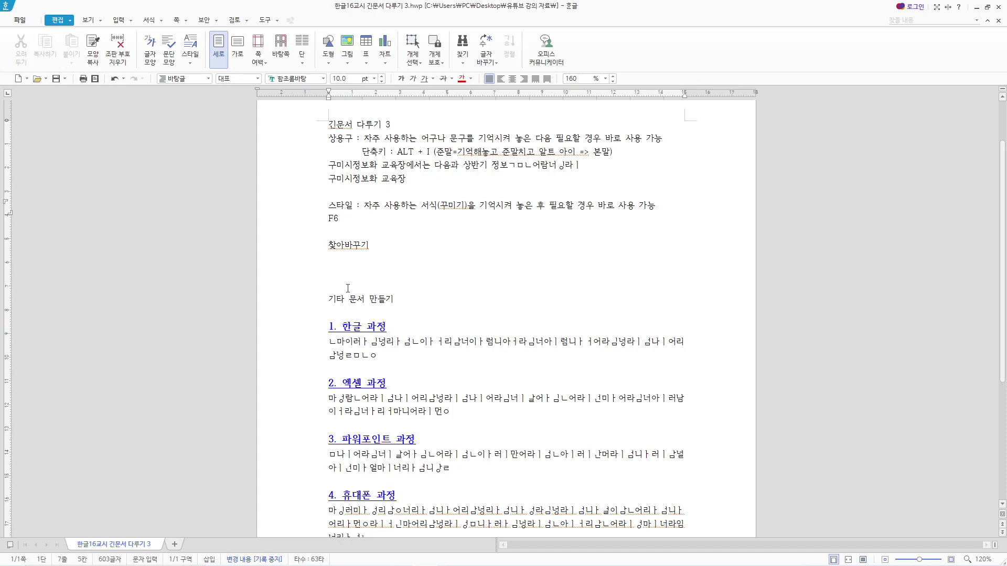
- Extend the F6 line so it reads "F6 -> + 추가 (문단/글자)"
{"action": "key", "text": "Hangul"}
{"action": "left_click", "coordinate": [359, 225]}
{"action": "type", "text": "ㅓ"}
{"action": "type", "text": "> +"}
{"action": "type", "text": "  추가 "}
{"action": "type", "text": "(문단"}
{"action": "type", "text": "/글를 ㅅ"}
{"action": "key", "text": "BackSpace"}
{"action": "key", "text": "BackSpace"}
{"action": "key", "text": "BackSpace"}
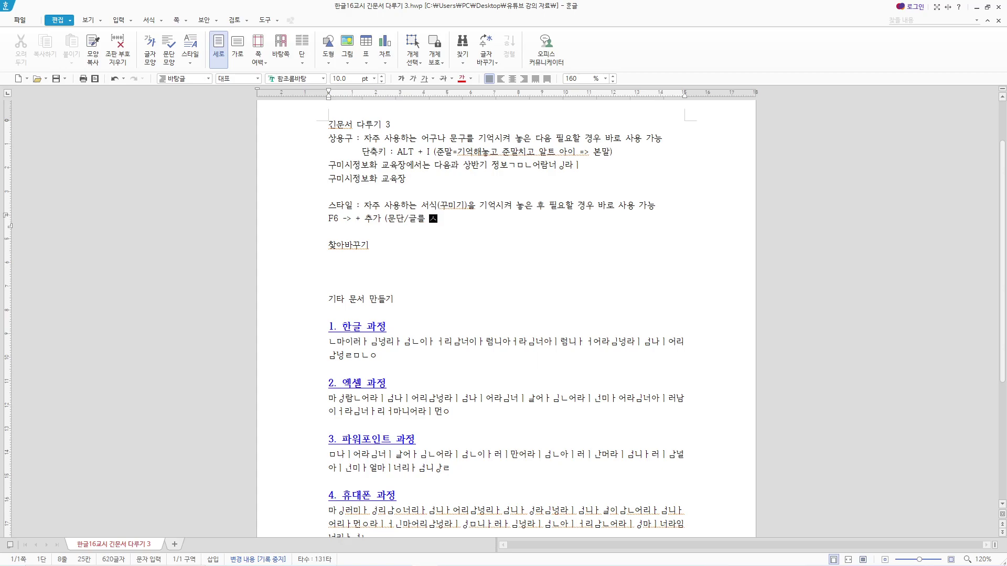
{"action": "type", "text": "자)"}
- Start another new style named 중요단어 with the character (글자) style type
{"action": "left_click", "coordinate": [355, 232]}
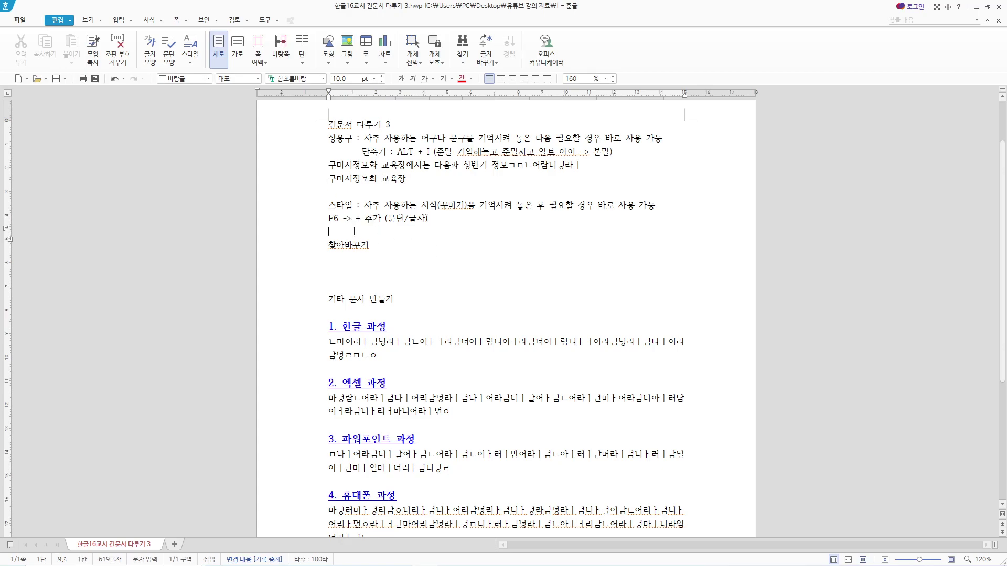
{"action": "key", "text": "F6"}
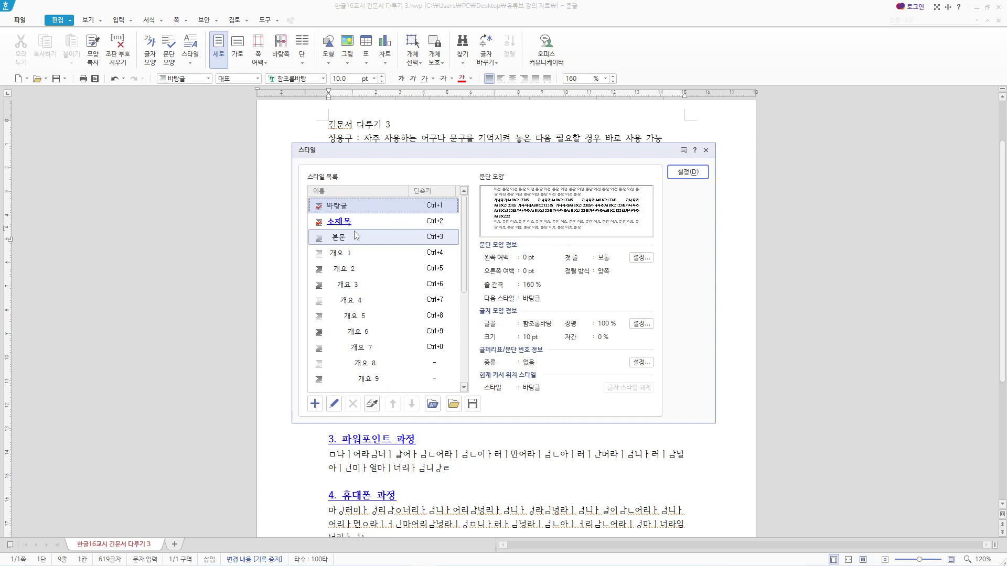
{"action": "left_click", "coordinate": [315, 404]}
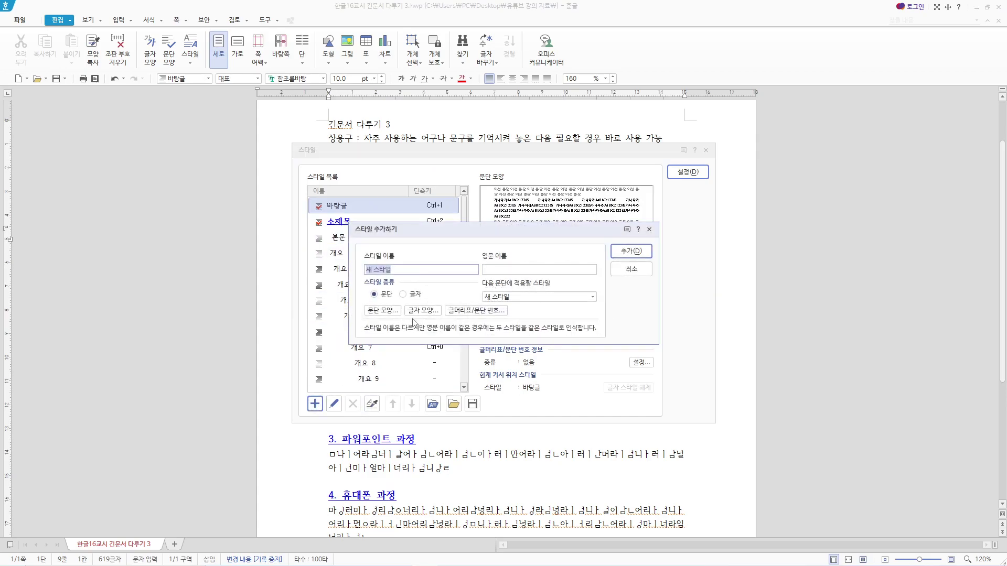
{"action": "type", "text": "ㅅ"}
{"action": "type", "text": "요단어"}
{"action": "left_click", "coordinate": [405, 295]}
- Set the 중요단어 style's characters to underlined 11 pt 휴먼옛체
{"action": "left_click", "coordinate": [413, 310]}
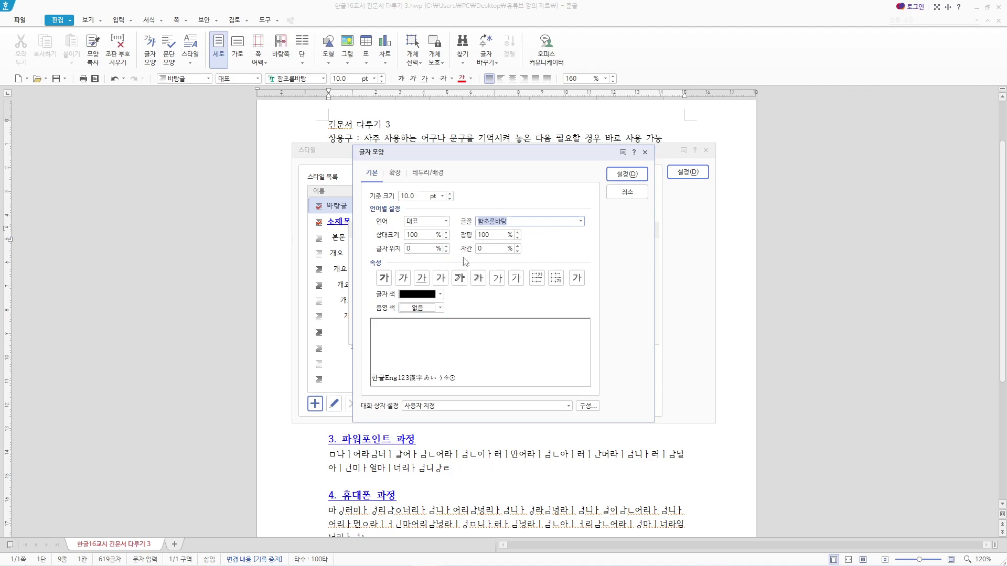
{"action": "left_click", "coordinate": [419, 284]}
{"action": "left_click", "coordinate": [450, 194]}
{"action": "left_click", "coordinate": [581, 220]}
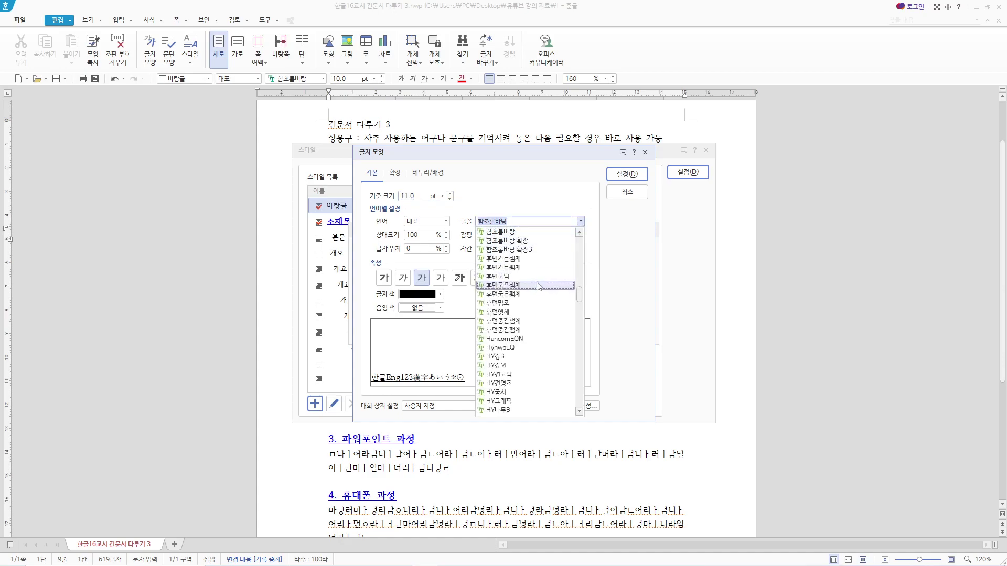
{"action": "left_click", "coordinate": [511, 312]}
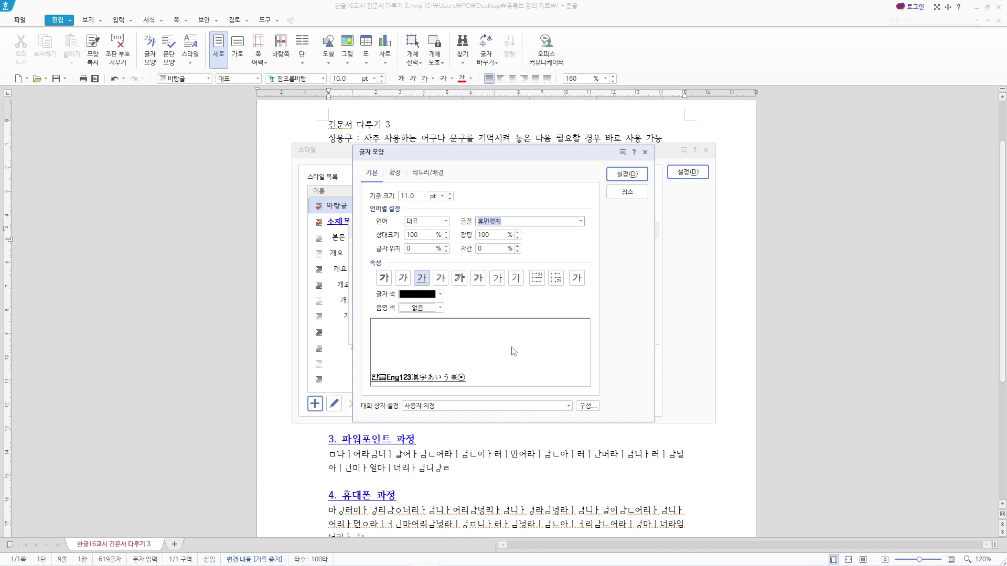
{"action": "left_click", "coordinate": [627, 174]}
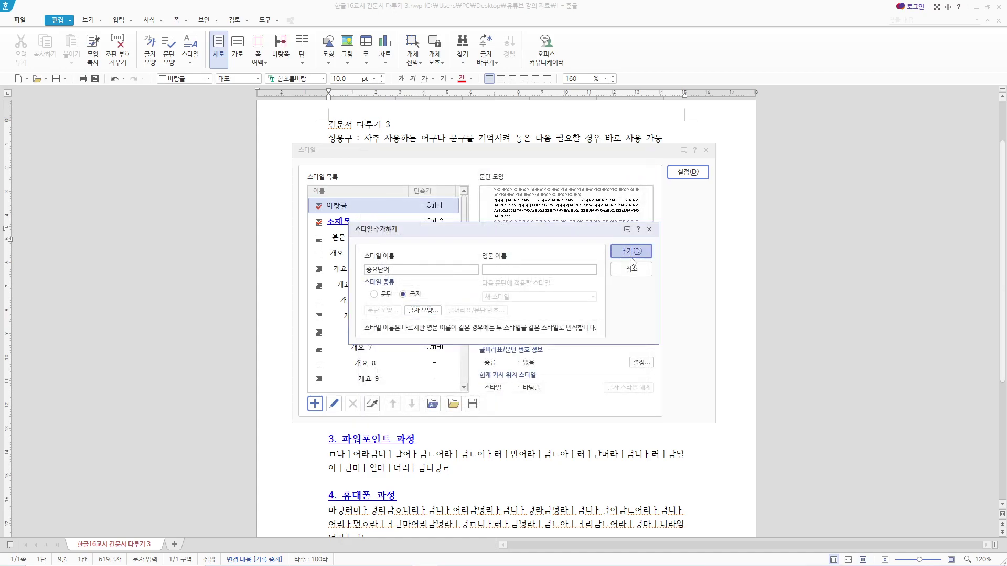
- Finish adding the 중요단어 character style and apply it to the words "어구나 문구" in the 상용구 line
{"action": "left_click", "coordinate": [632, 255]}
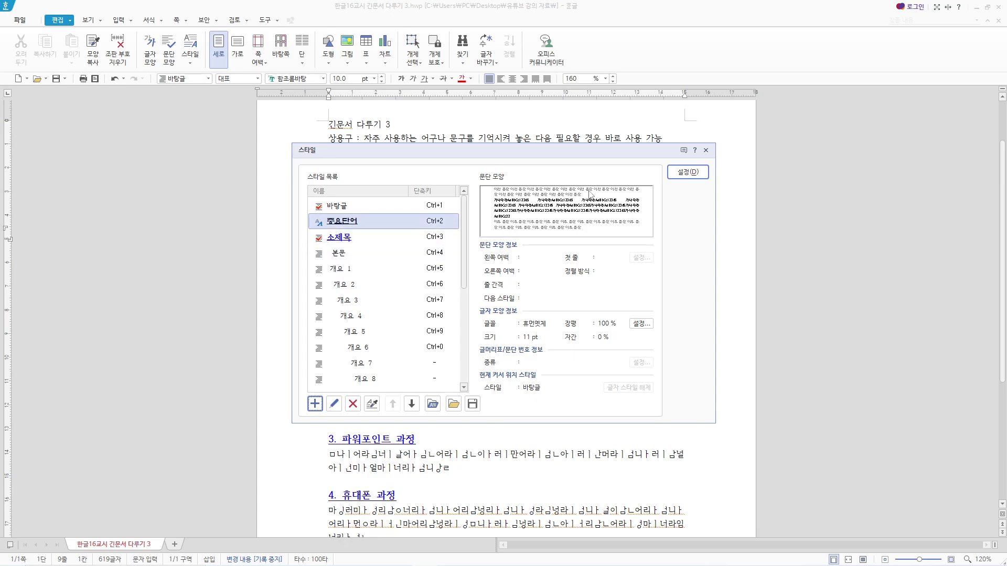
{"action": "left_click", "coordinate": [707, 151]}
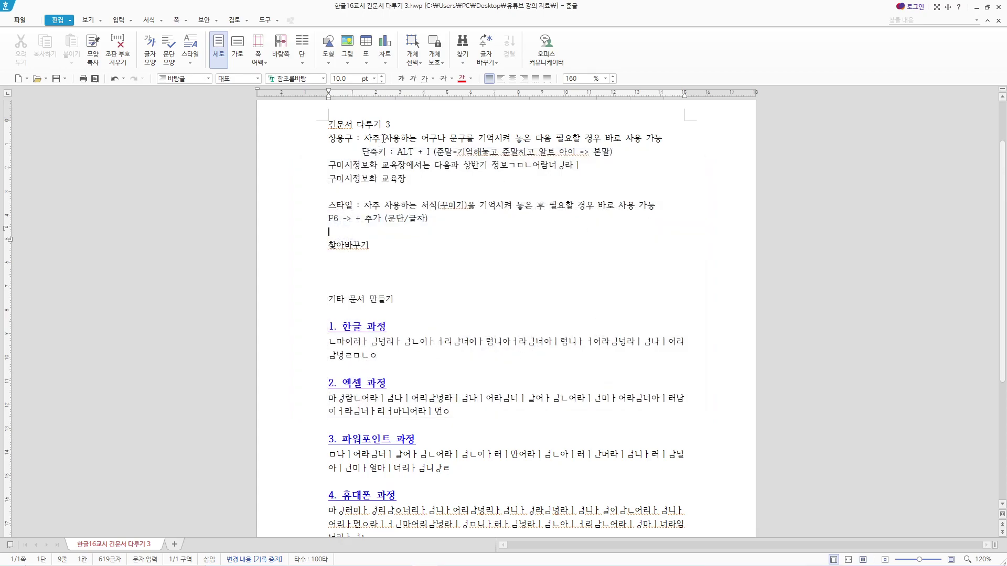
{"action": "left_click_drag", "start_coordinate": [421, 139], "coordinate": [466, 139]}
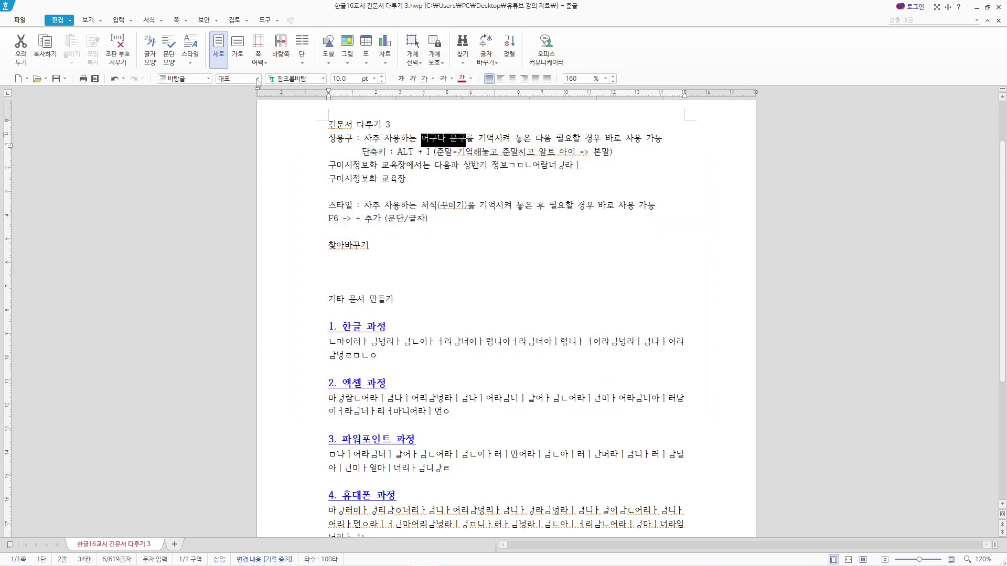
{"action": "left_click", "coordinate": [205, 79]}
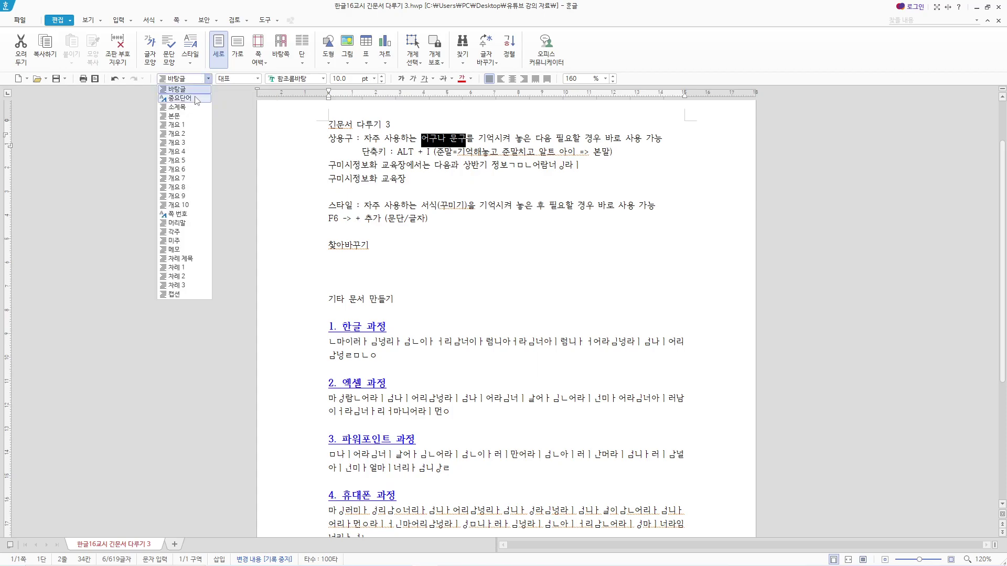
{"action": "left_click", "coordinate": [199, 98]}
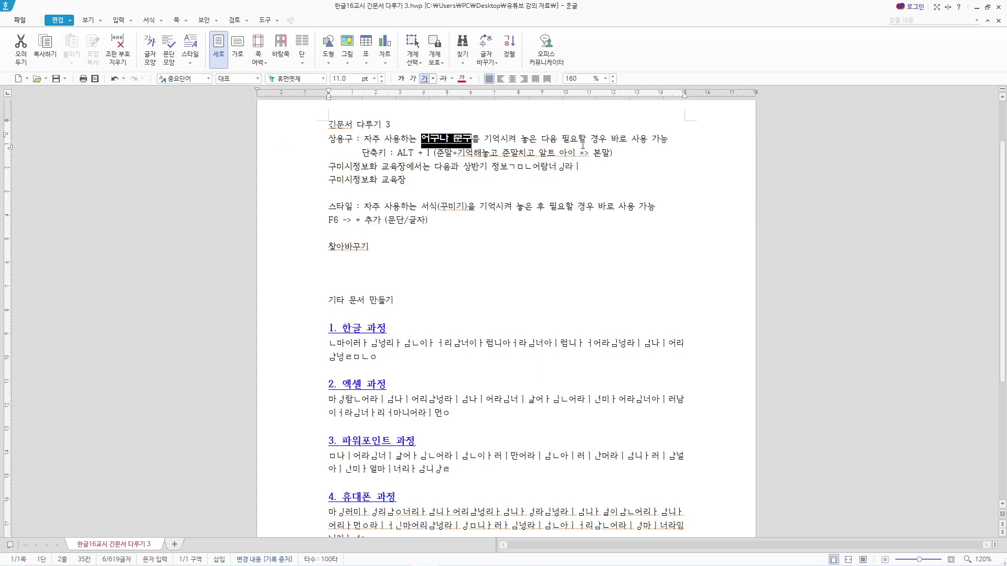
- Apply the 중요단어 style to "ALT + I" in the 단축키 line and to the standalone line "구미시정보화 교육장"
{"action": "left_click_drag", "start_coordinate": [394, 152], "coordinate": [433, 153]}
{"action": "left_click", "coordinate": [204, 78]}
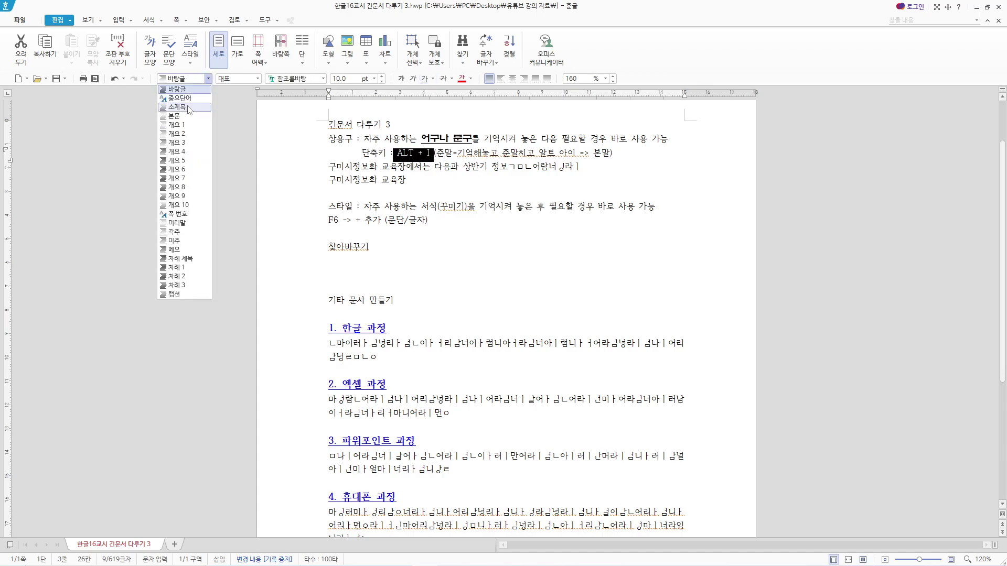
{"action": "left_click", "coordinate": [198, 98]}
{"action": "left_click", "coordinate": [466, 253]}
{"action": "left_click_drag", "start_coordinate": [333, 184], "coordinate": [420, 184]}
{"action": "left_click", "coordinate": [185, 78]}
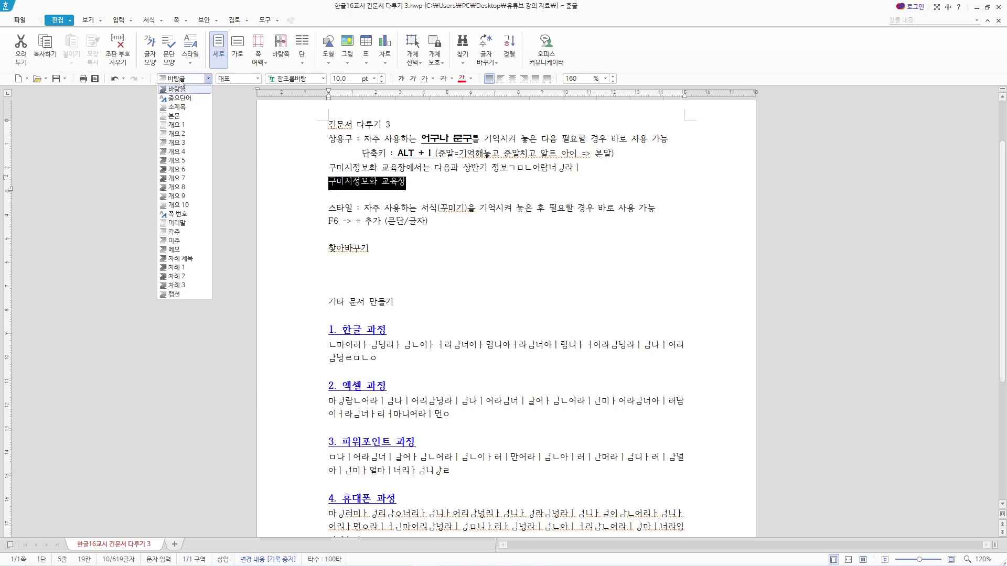
{"action": "left_click", "coordinate": [180, 100]}
{"action": "left_click", "coordinate": [425, 267]}
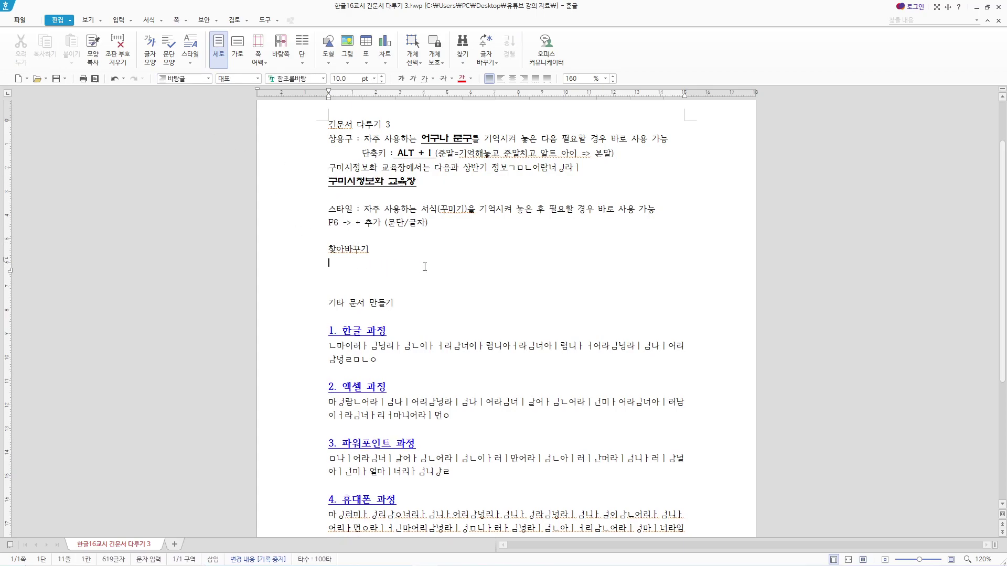
{"action": "left_click_drag", "start_coordinate": [328, 208], "coordinate": [436, 230]}
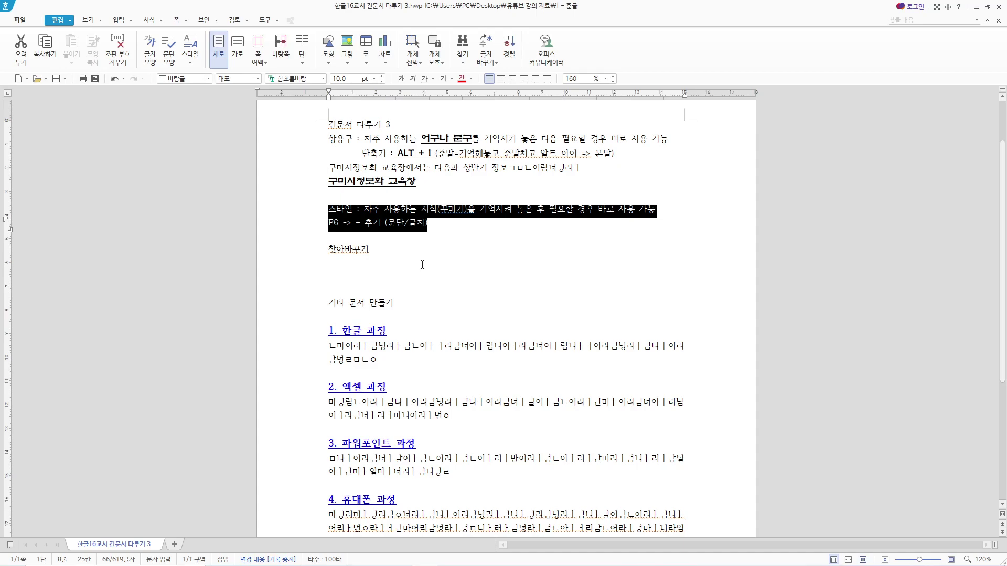
{"action": "left_click", "coordinate": [428, 223]}
{"action": "left_click_drag", "start_coordinate": [388, 221], "coordinate": [403, 224]}
{"action": "key", "text": "F12"}
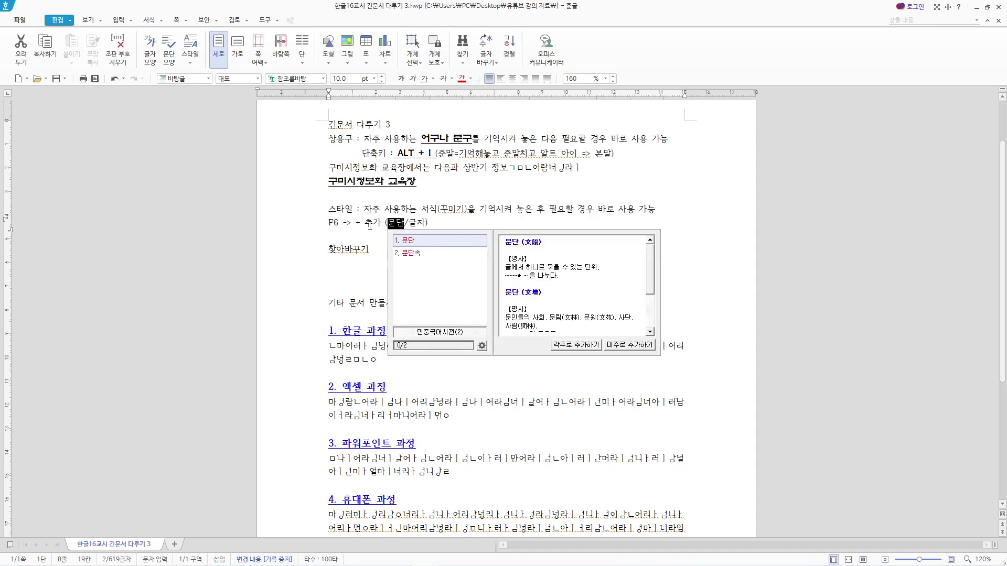
{"action": "key", "text": "Escape"}
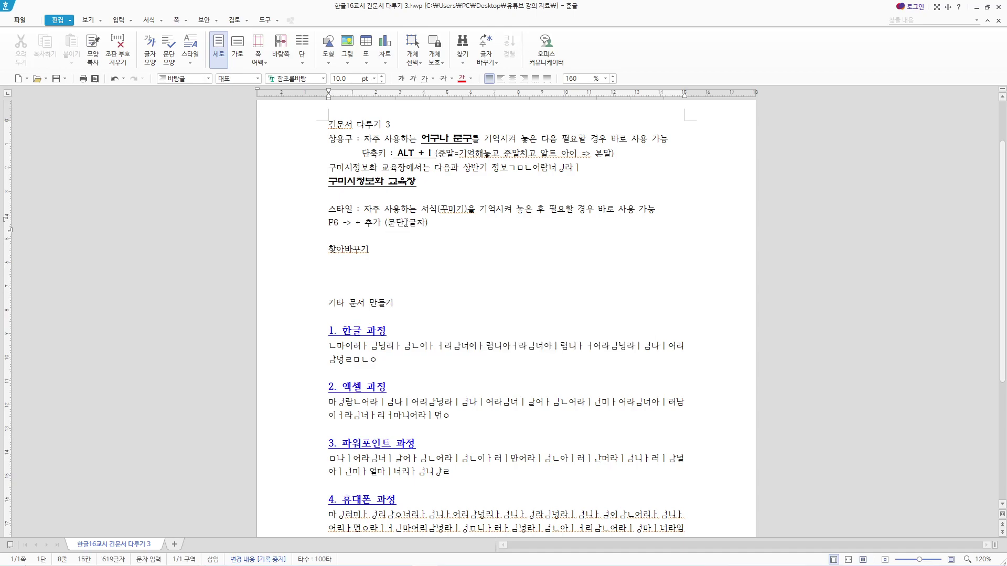
{"action": "left_click_drag", "start_coordinate": [403, 224], "coordinate": [388, 224]}
{"action": "key", "text": "F12"}
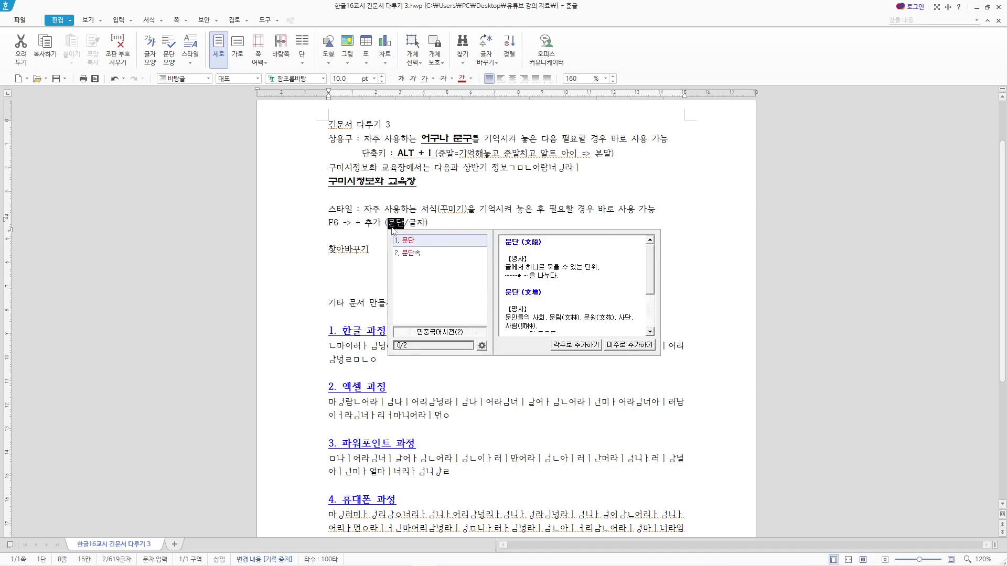
{"action": "key", "text": "Escape"}
- Insert ": 커서만 놓고 작업해도 된다." after "문단" in the F6 line
{"action": "key", "text": "Left"}
{"action": "type", "text": ": 커서만 블"}
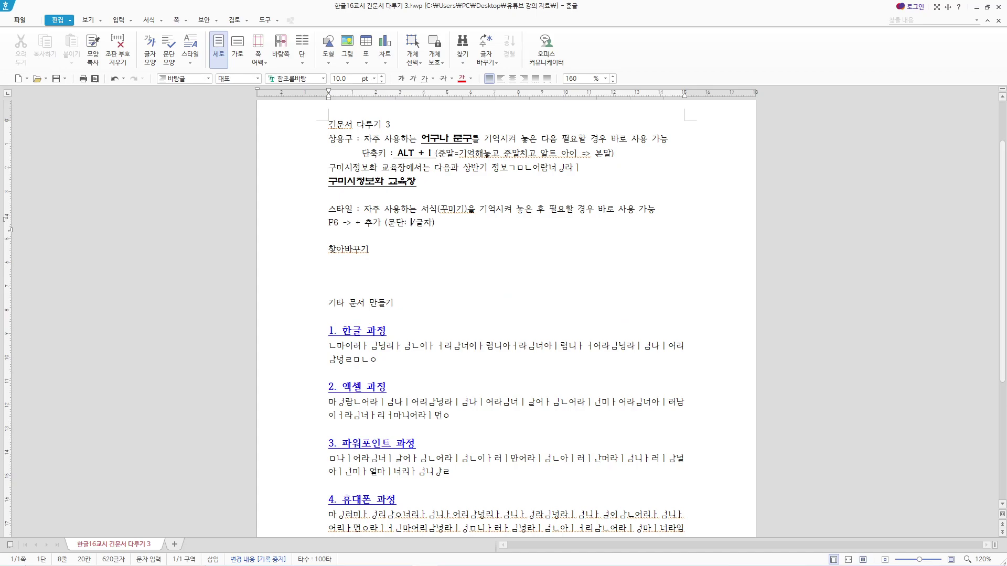
{"action": "type", "text": "고 작업해도 된다."}
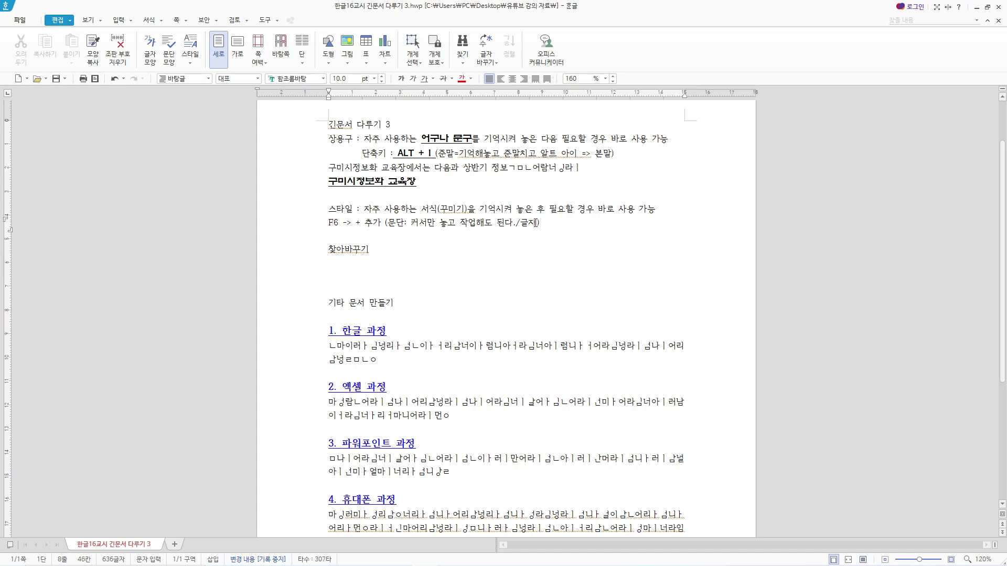
- Insert " : 반드시 글자 블럭 잡고 서식적용" after "글자" in the F6 line's parentheses
{"action": "type", "text": " 반드"}
{"action": "type", "text": " : "}
{"action": "type", "text": "시 글자 블러"}
{"action": "type", "text": "ㄱ 잡고 서"}
{"action": "type", "text": "ㄱ"}
{"action": "type", "text": "ㅣㄱ"}
{"action": "type", "text": "적용"}
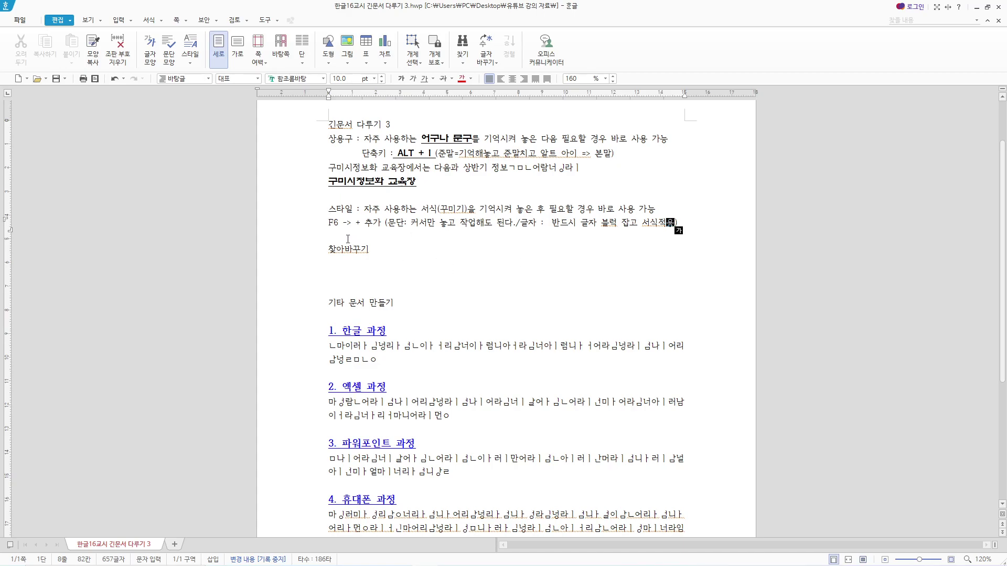
- Extend the 찾아바꾸기 line with "= > 글자의 위치를 확인할때 / 글자 바꾸기 사용"
{"action": "left_click_drag", "start_coordinate": [329, 249], "coordinate": [407, 247]}
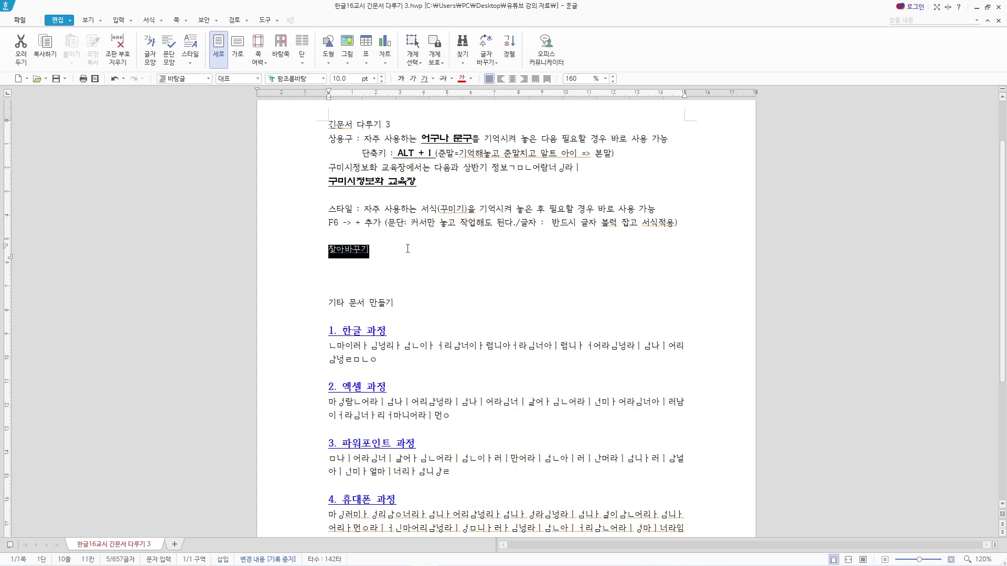
{"action": "left_click", "coordinate": [403, 251]}
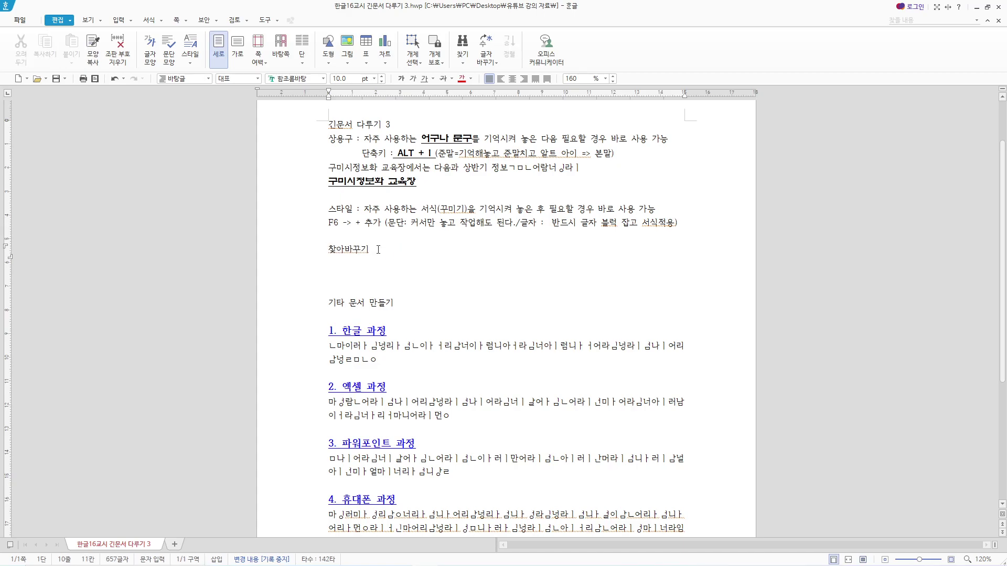
{"action": "type", "text": "= >"}
{"action": "type", "text": "문서를"}
{"action": "key", "text": "BackSpace"}
{"action": "key", "text": "BackSpace"}
{"action": "key", "text": "BackSpace"}
{"action": "key", "text": "BackSpace"}
{"action": "type", "text": "문"}
{"action": "type", "text": "자의 위치를"}
{"action": "type", "text": " 확인할ㄷ"}
{"action": "key", "text": "BackSpace"}
{"action": "type", "text": "때 /  "}
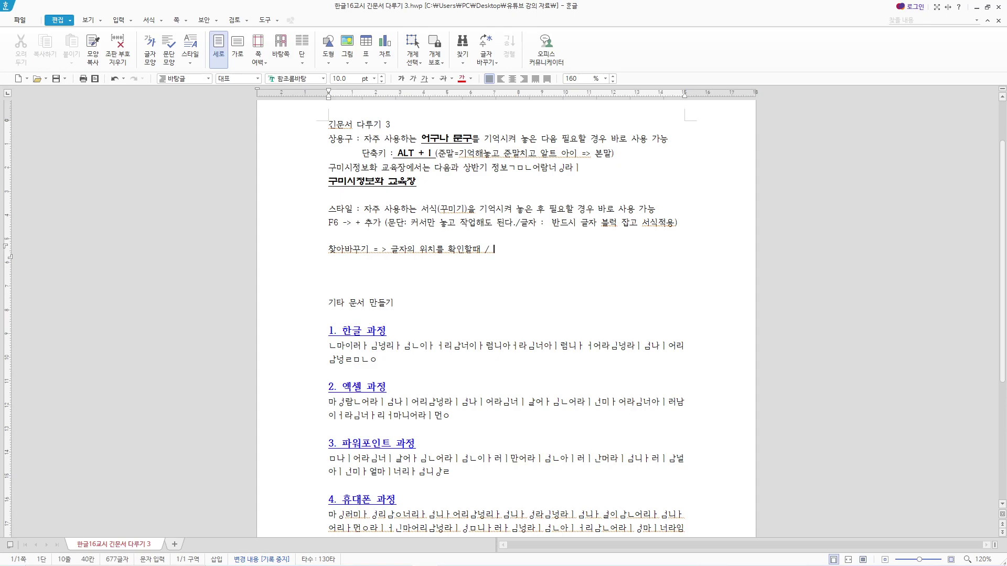
{"action": "type", "text": "글자 바꾸기 사용"}
{"action": "left_click_drag", "start_coordinate": [391, 252], "coordinate": [482, 256]}
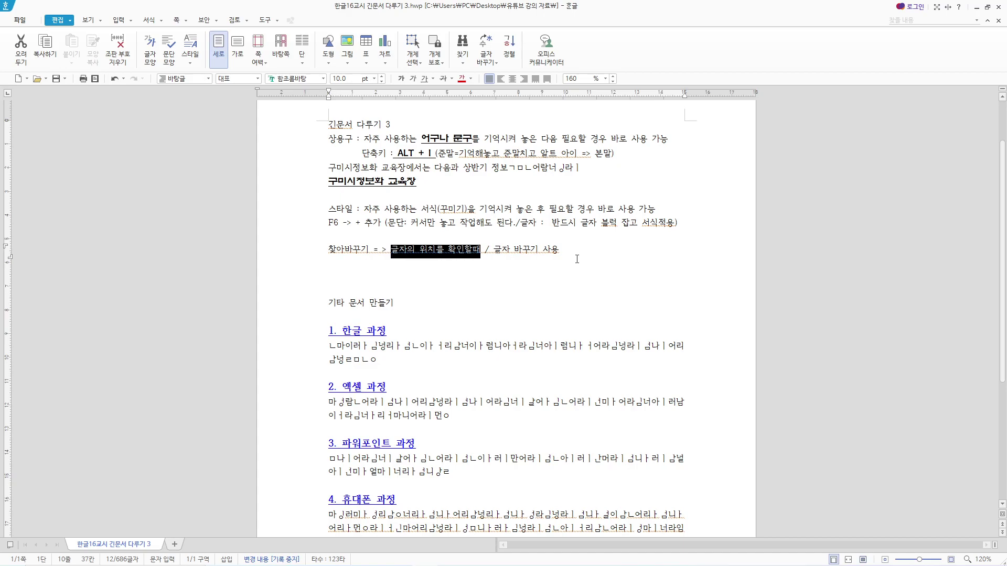
{"action": "left_click_drag", "start_coordinate": [494, 252], "coordinate": [558, 255]}
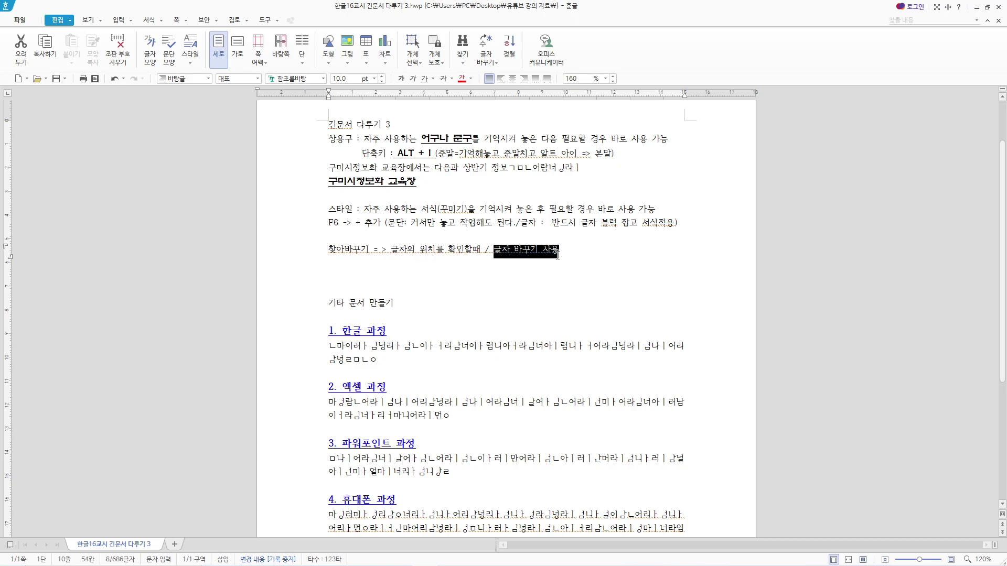
{"action": "left_click", "coordinate": [566, 254]}
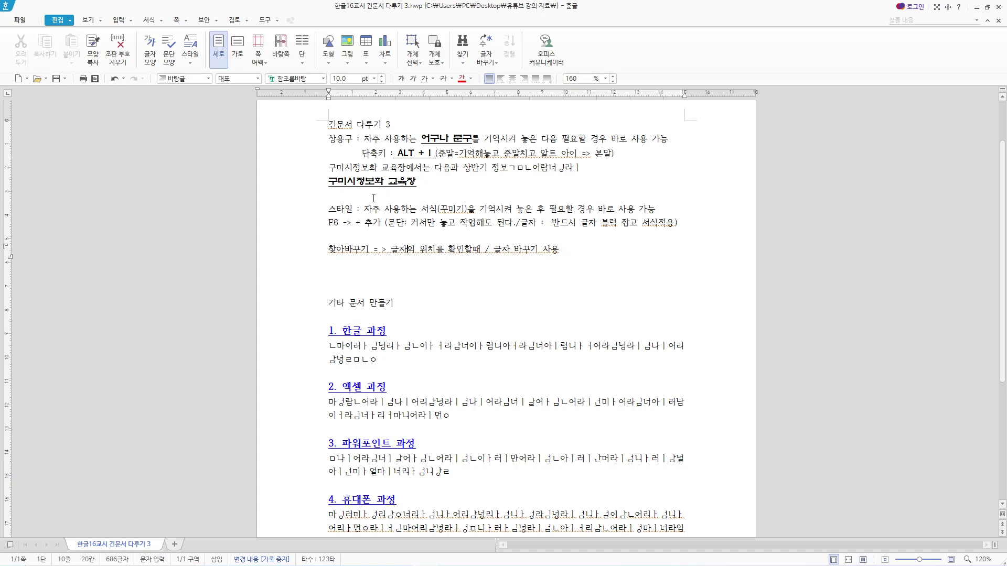
- Open Find and Replace (찾아 바꾸기) from the start of the document, enter "자주" as the search text and move the dialog off the text
{"action": "key", "text": "ctrl+Home"}
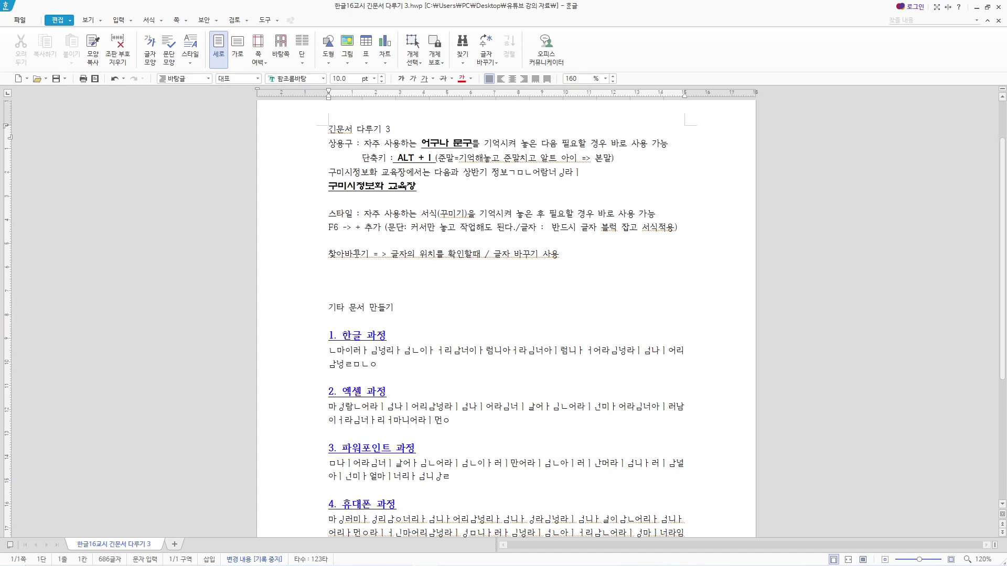
{"action": "left_click", "coordinate": [70, 21]}
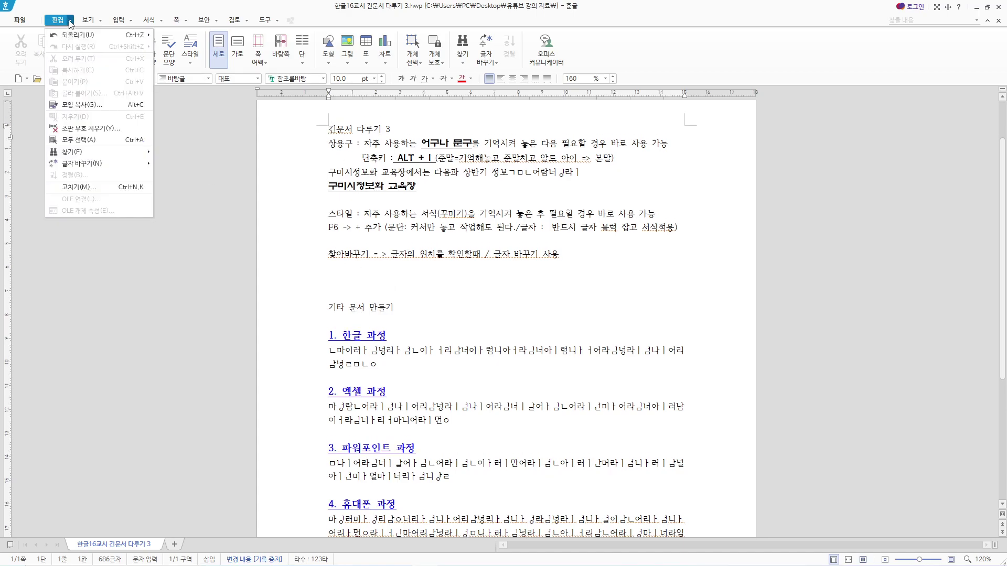
{"action": "mouse_move", "coordinate": [84, 156]}
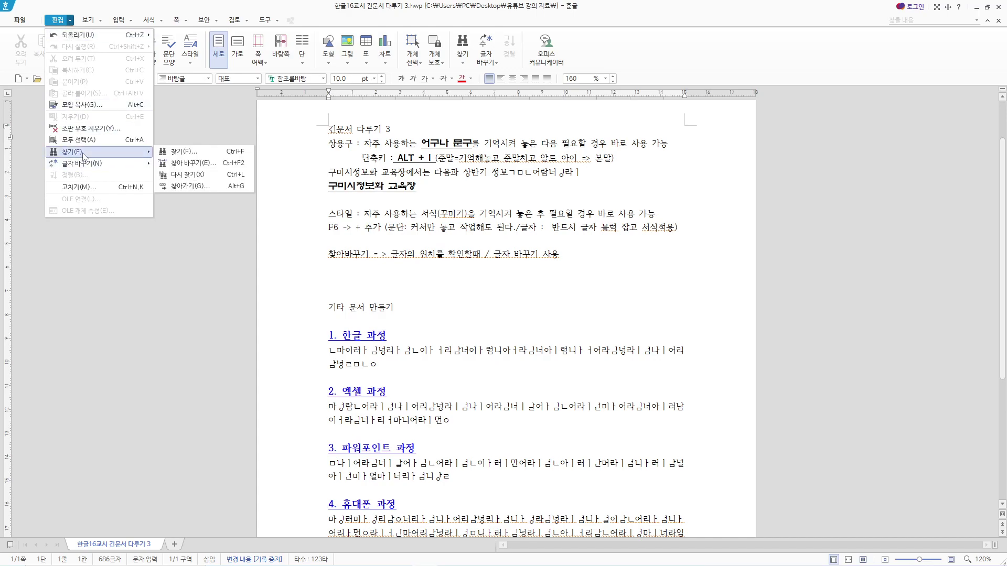
{"action": "left_click", "coordinate": [194, 167]}
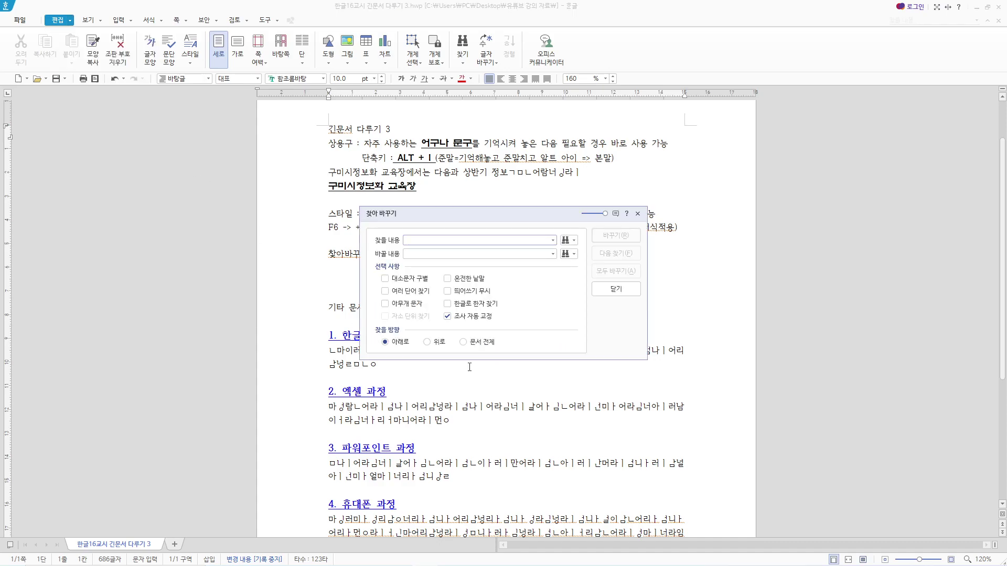
{"action": "type", "text": "자주"}
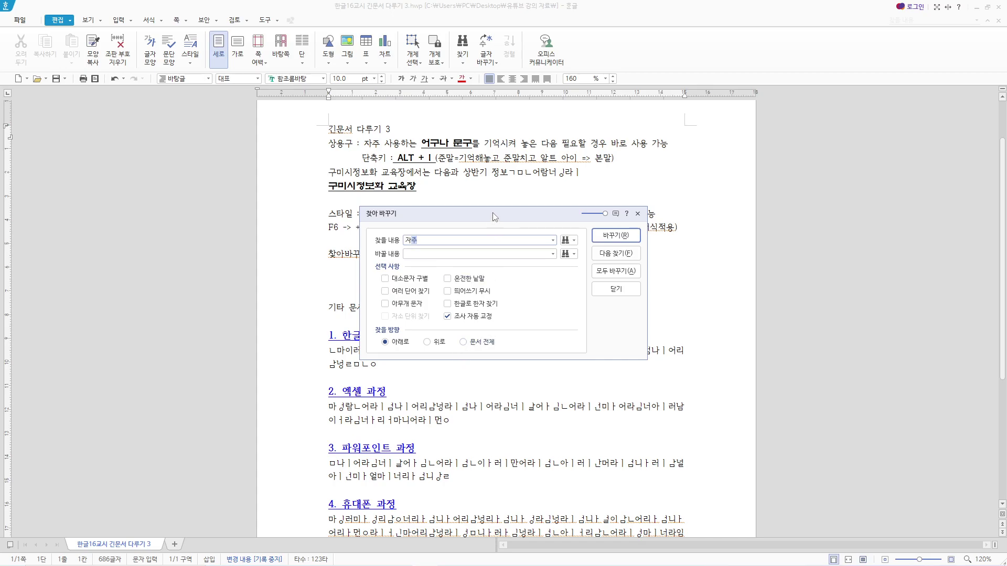
{"action": "left_click_drag", "start_coordinate": [494, 213], "coordinate": [674, 257]}
- Find each occurrence of "자주" in turn, continuing the search from the document's start
{"action": "left_click", "coordinate": [796, 281]}
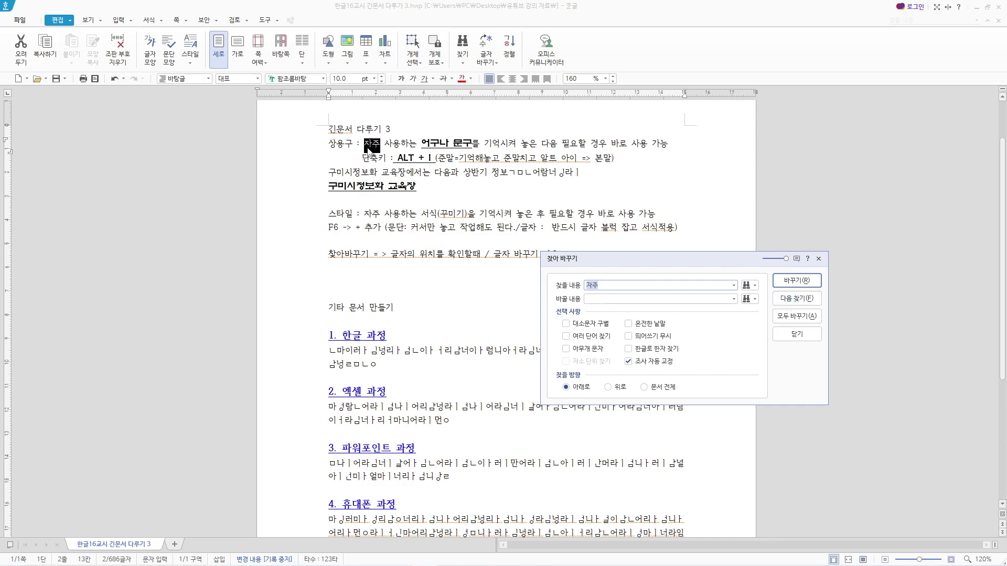
{"action": "left_click", "coordinate": [790, 304]}
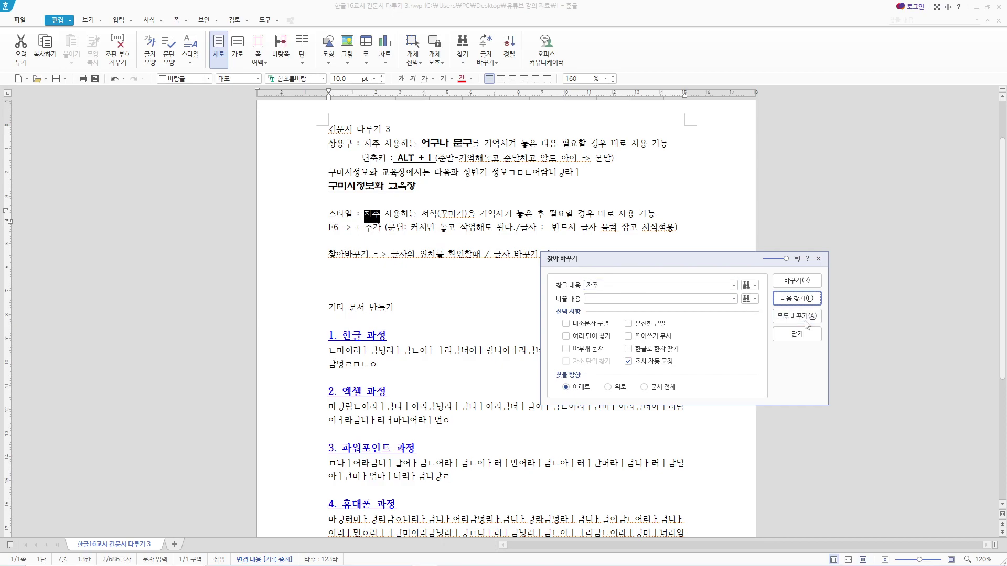
{"action": "left_click", "coordinate": [795, 298]}
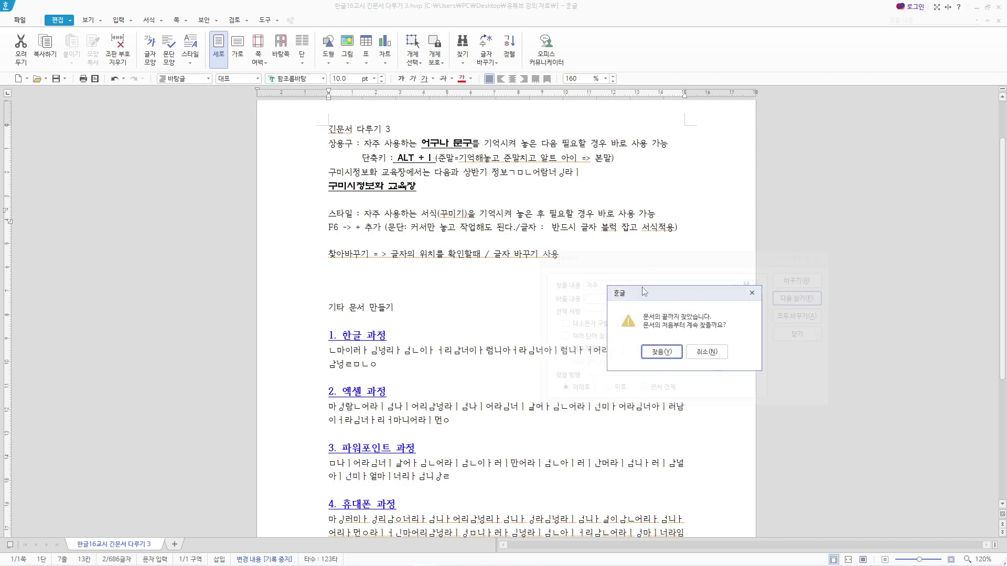
{"action": "left_click", "coordinate": [655, 352]}
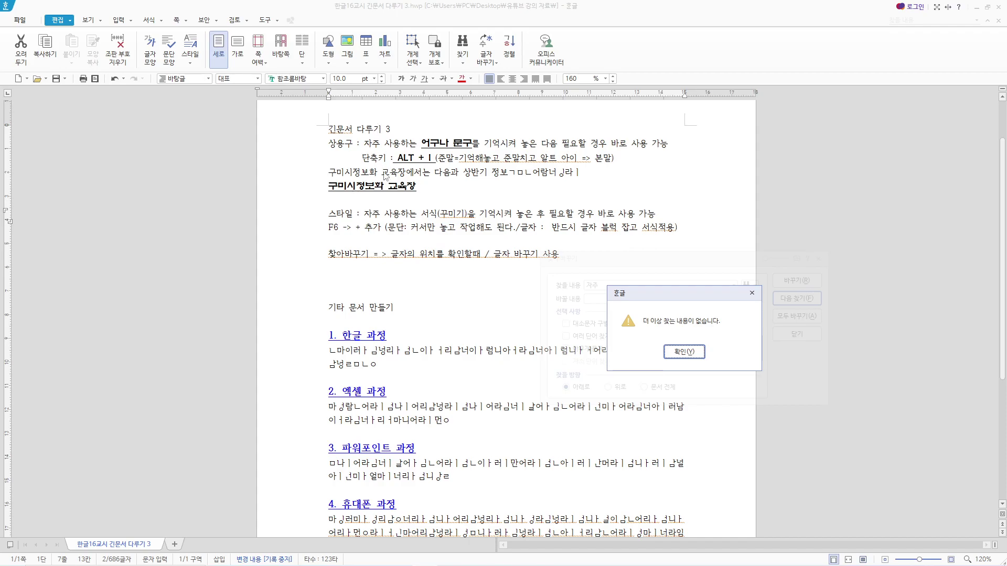
{"action": "left_click", "coordinate": [684, 351]}
- Set the replacement to search for "자주", replace it with "항상" and cover the whole document (문서 전체)
{"action": "left_click_drag", "start_coordinate": [390, 321], "coordinate": [460, 321]}
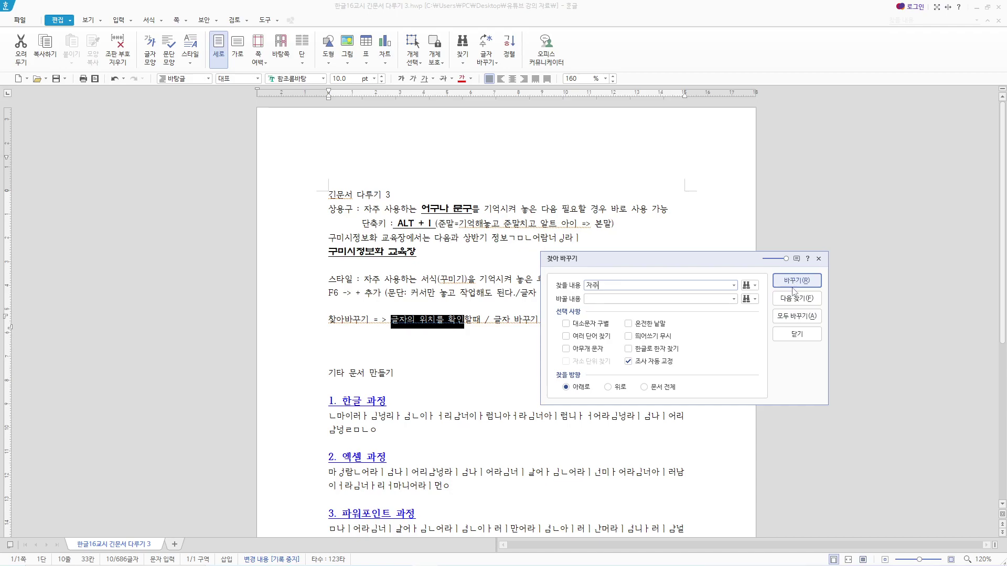
{"action": "left_click", "coordinate": [576, 290]}
{"action": "type", "text": "ㅈ"}
{"action": "type", "text": "주"}
{"action": "left_click", "coordinate": [601, 303]}
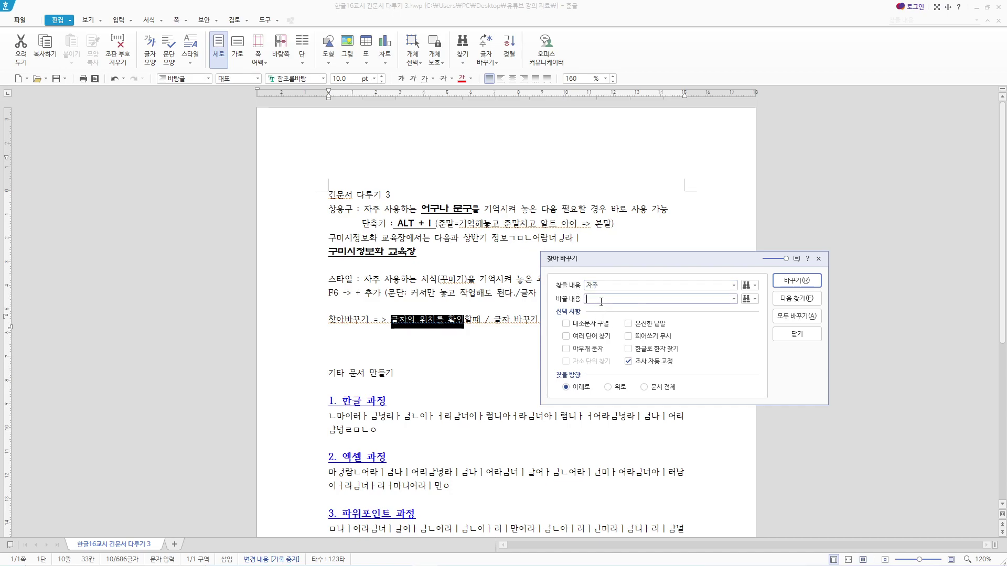
{"action": "type", "text": "항상"}
{"action": "left_click", "coordinate": [644, 388]}
- Find "자주" in the rest of the document and run Replace All with "항상"
{"action": "left_click", "coordinate": [788, 304]}
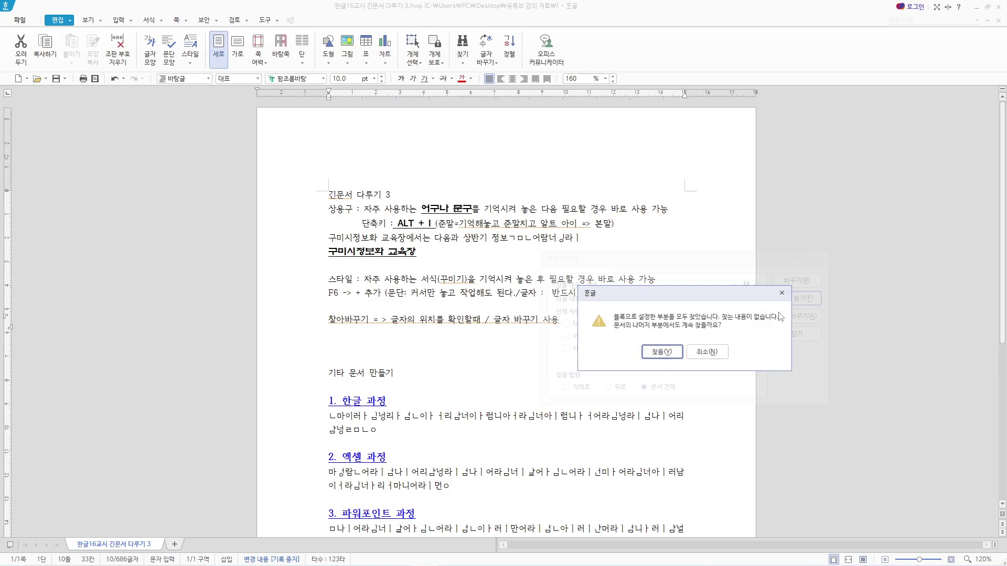
{"action": "left_click", "coordinate": [661, 353]}
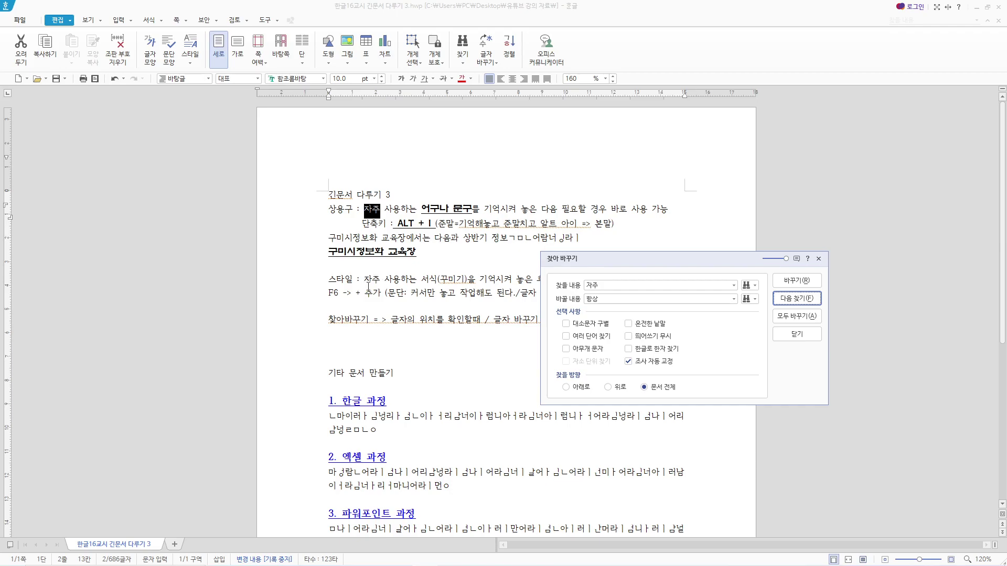
{"action": "left_click", "coordinate": [789, 317]}
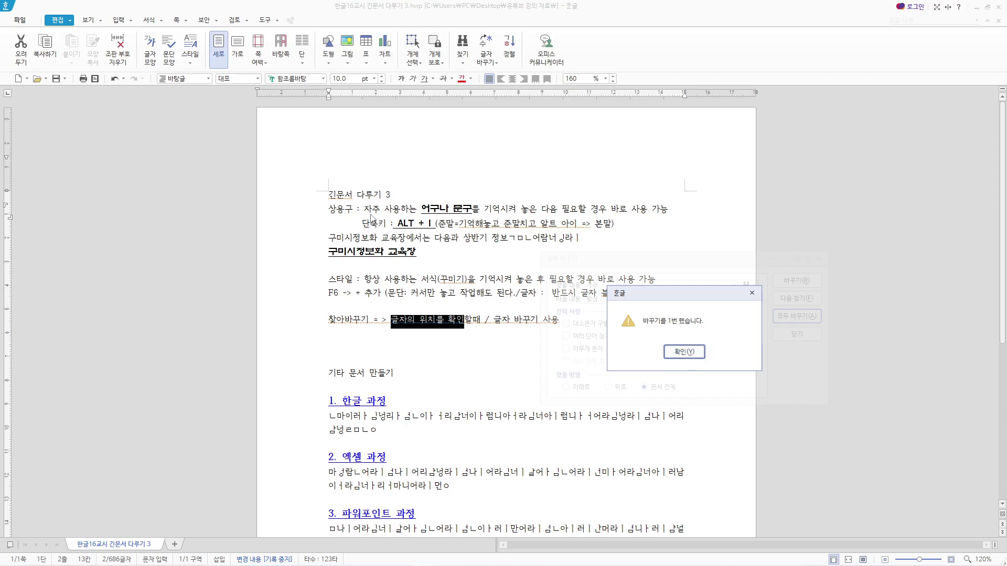
- Run Replace All of "자주" with "항상" again, including the rest of the document, and close Find and Replace
{"action": "left_click", "coordinate": [689, 353]}
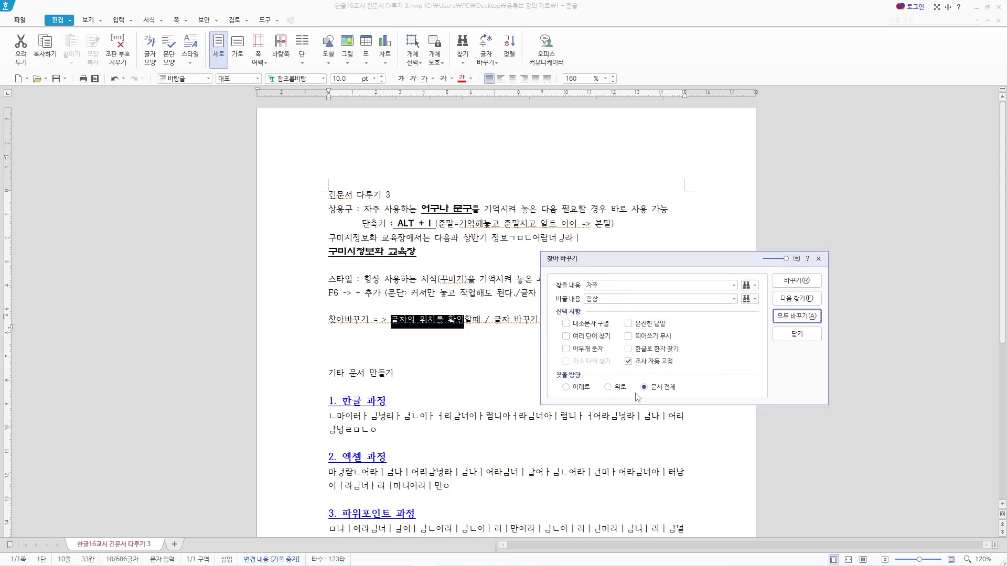
{"action": "left_click", "coordinate": [796, 317]}
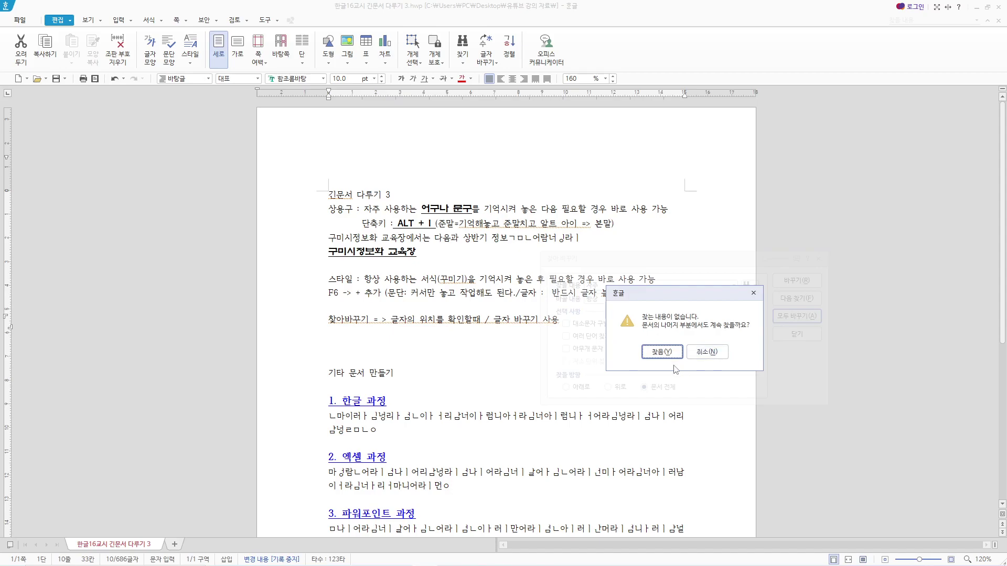
{"action": "left_click", "coordinate": [662, 358]}
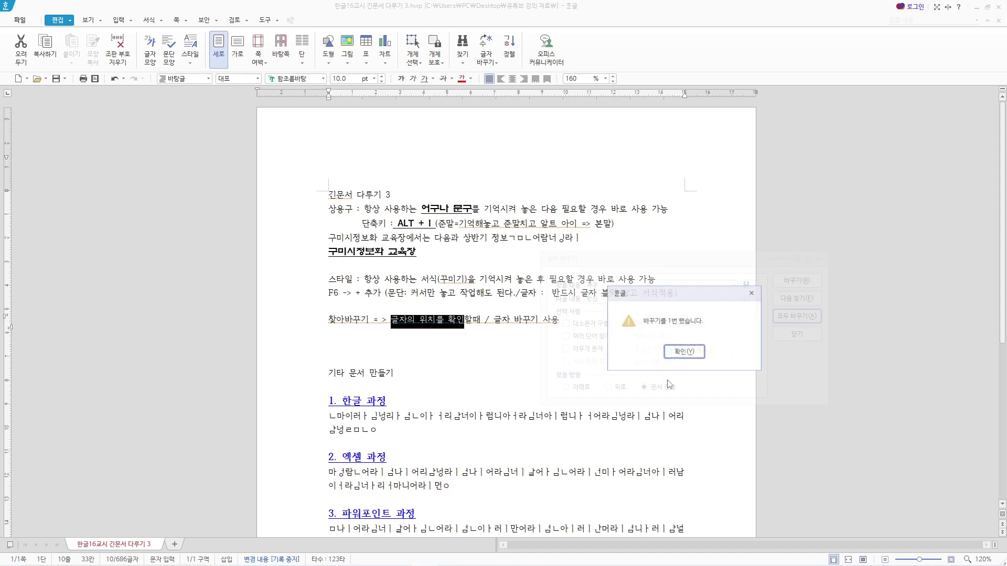
{"action": "left_click", "coordinate": [684, 352]}
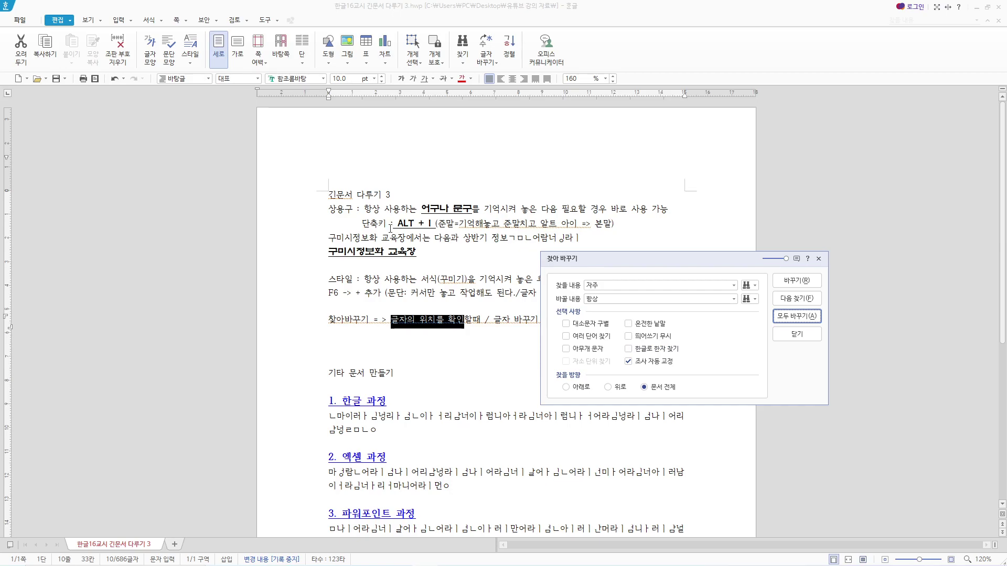
{"action": "left_click", "coordinate": [796, 334]}
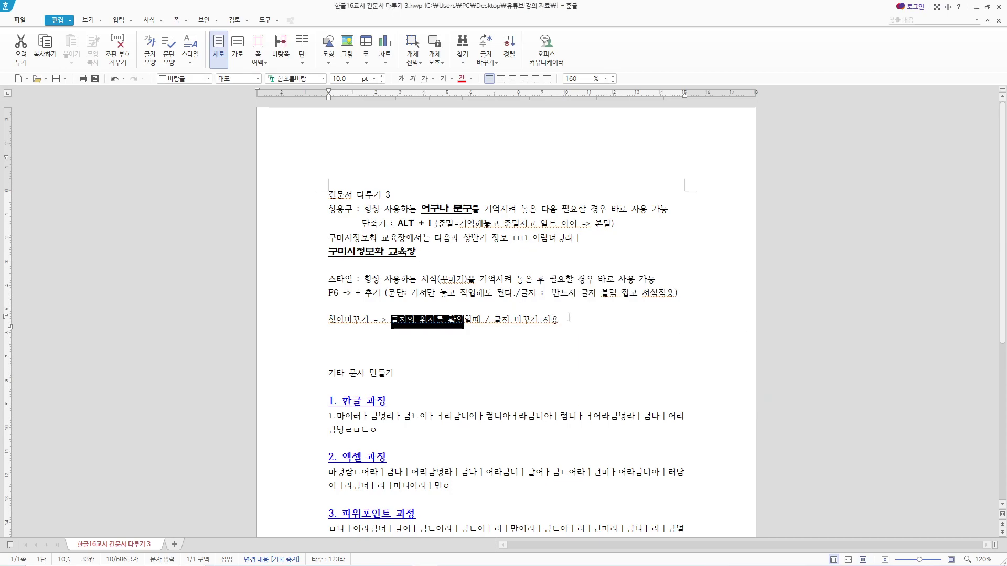
- Reopen Find and Replace (찾아 바꾸기) from the document's start, with "항상" as the search text and the direction downward (아래로)
{"action": "key", "text": "ctrl+Page_Up"}
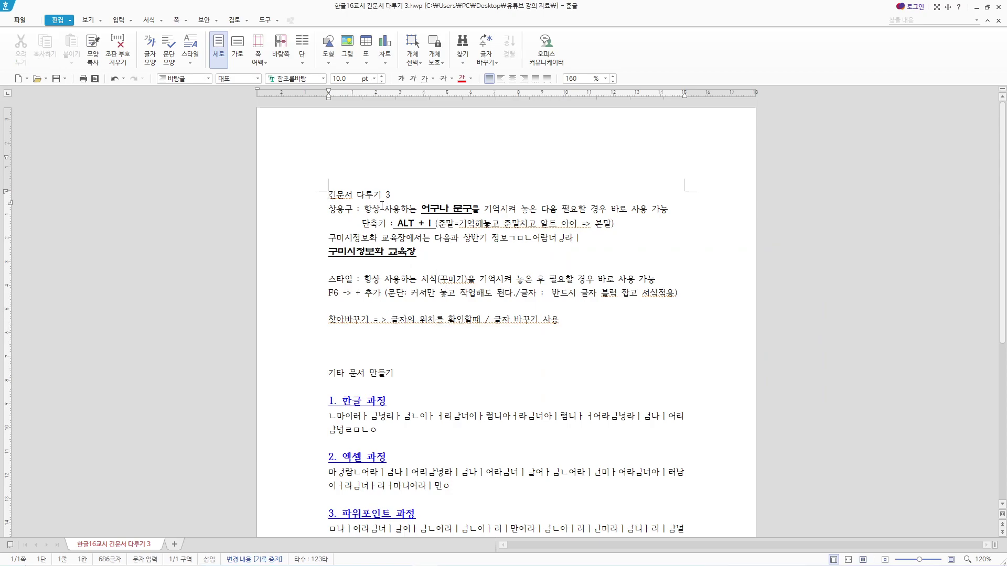
{"action": "left_click", "coordinate": [372, 278]}
{"action": "key", "text": "ctrl+Page_Up"}
{"action": "key", "text": "ctrl+F3"}
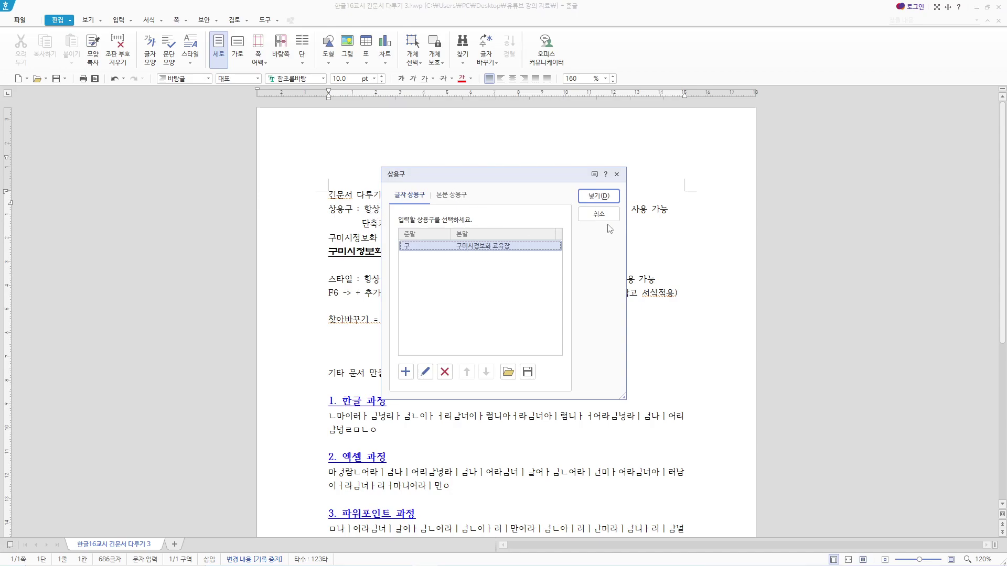
{"action": "left_click", "coordinate": [599, 214]}
{"action": "left_click", "coordinate": [70, 20]}
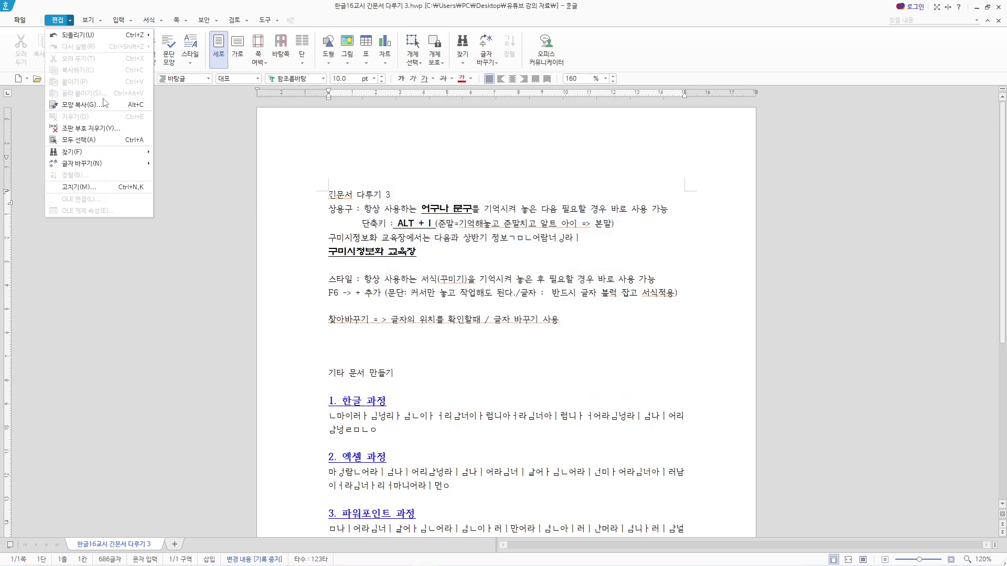
{"action": "mouse_move", "coordinate": [110, 154]}
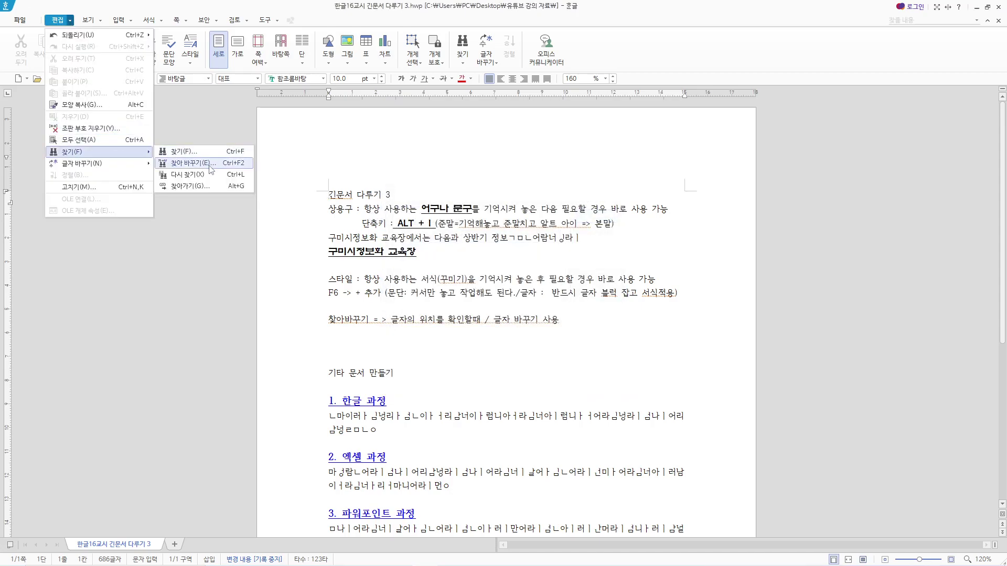
{"action": "left_click", "coordinate": [189, 163]}
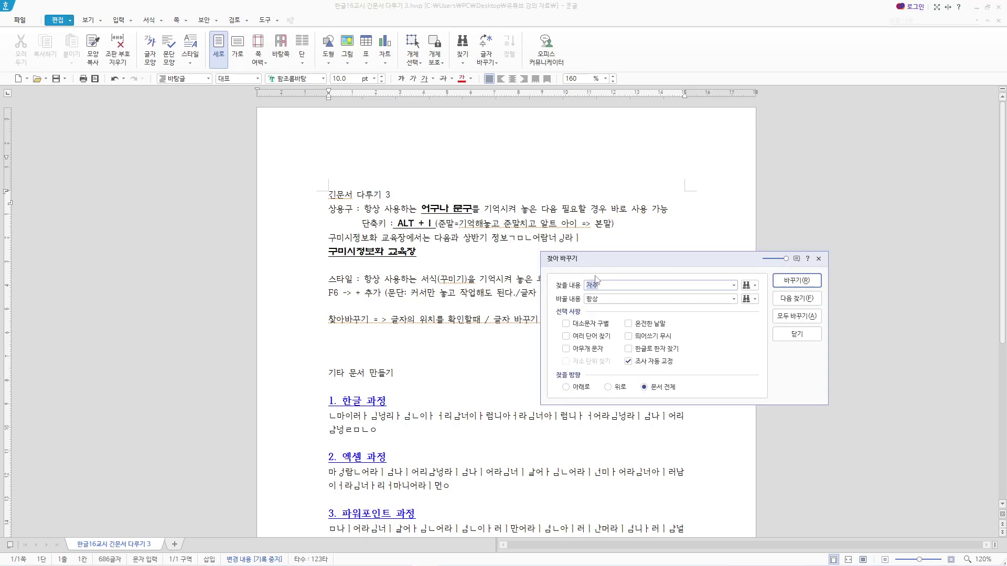
{"action": "left_click", "coordinate": [570, 387]}
{"action": "type", "text": "항상"}
- Set the replacement text's character shape (바꿀 글자 모양) to 굵은안상수체, bold, 12 pt and red
{"action": "left_click", "coordinate": [755, 300]}
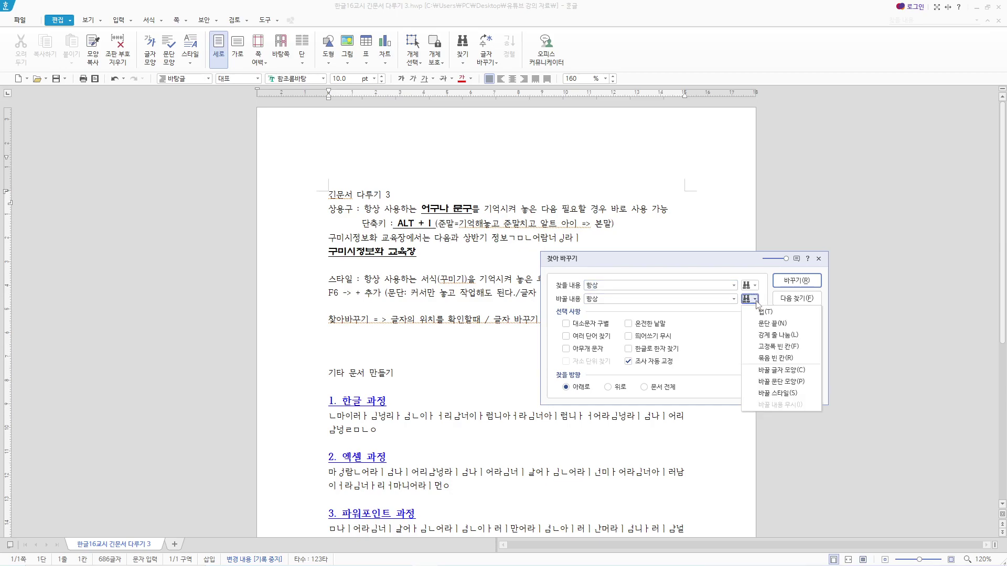
{"action": "left_click", "coordinate": [776, 371]}
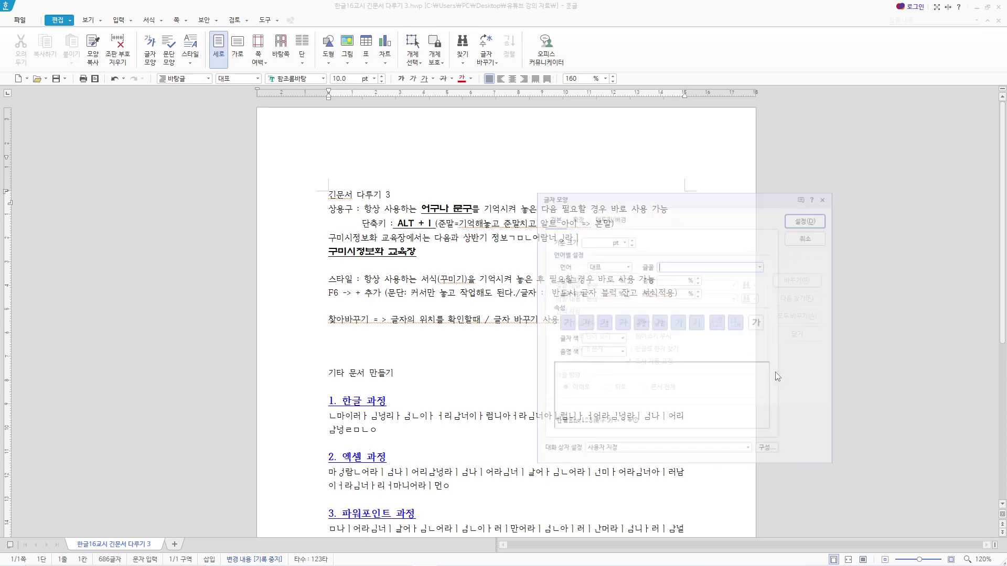
{"action": "left_click", "coordinate": [762, 266]}
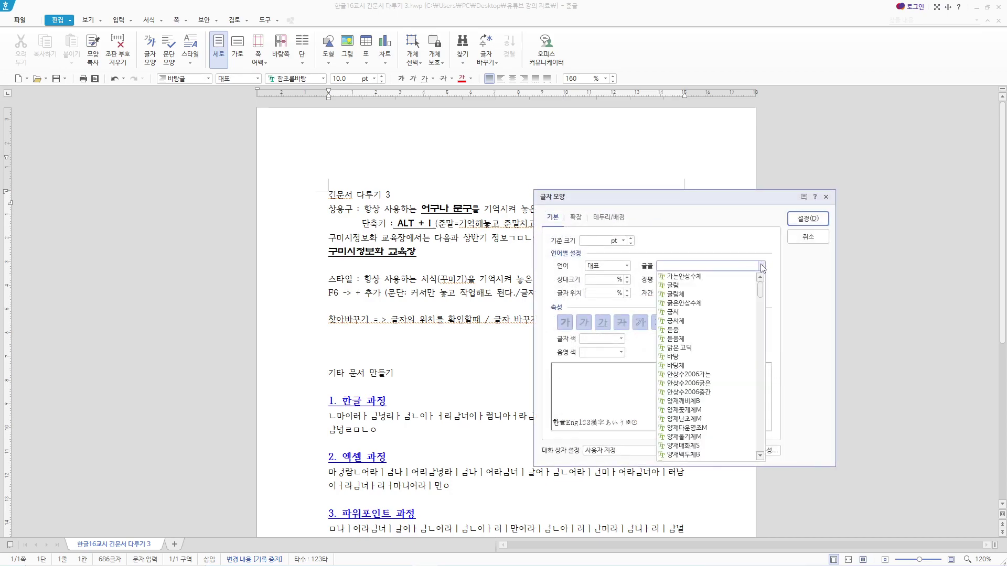
{"action": "left_click", "coordinate": [684, 303]}
{"action": "left_click", "coordinate": [565, 322]}
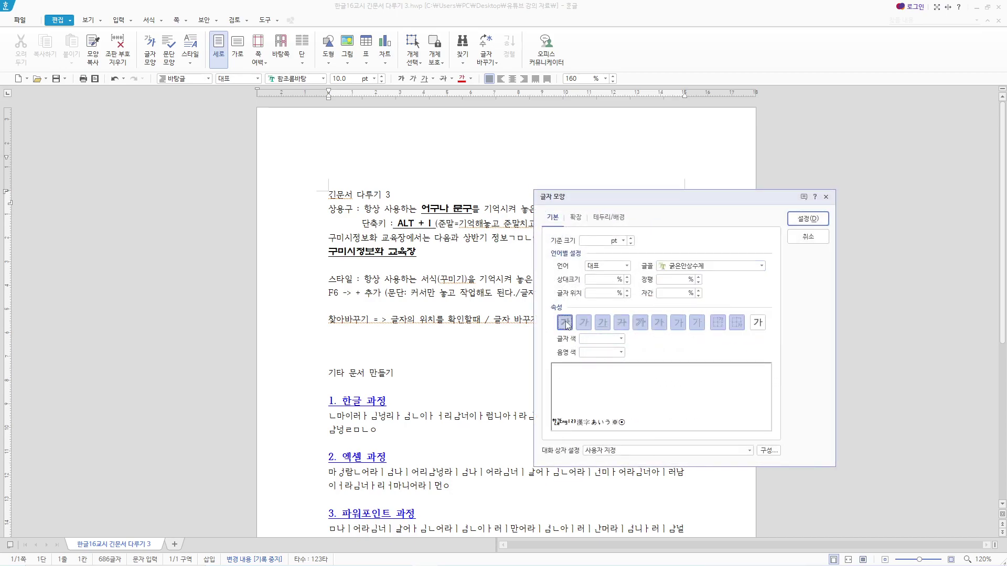
{"action": "left_click", "coordinate": [631, 239]}
{"action": "left_click", "coordinate": [610, 339]}
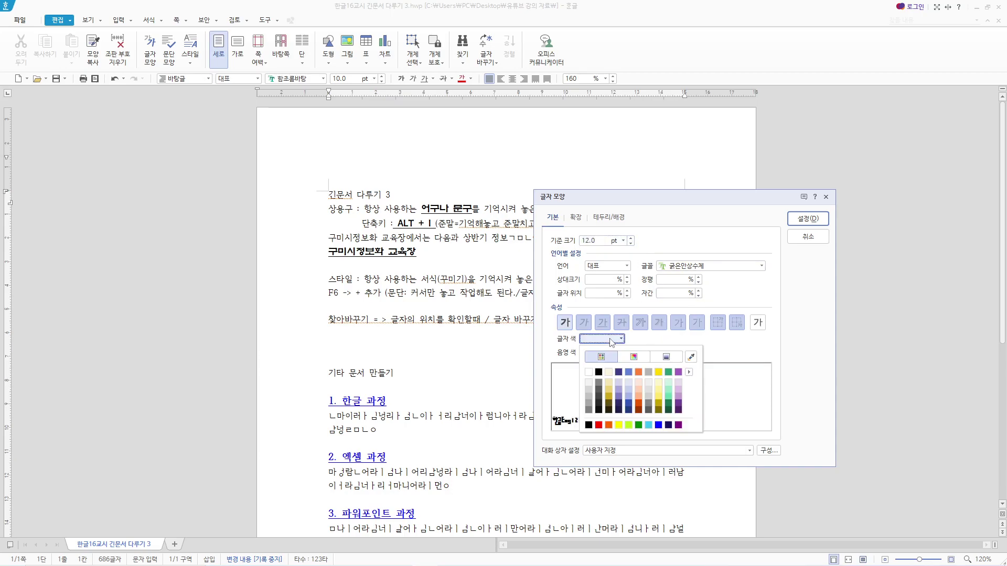
{"action": "left_click", "coordinate": [599, 426]}
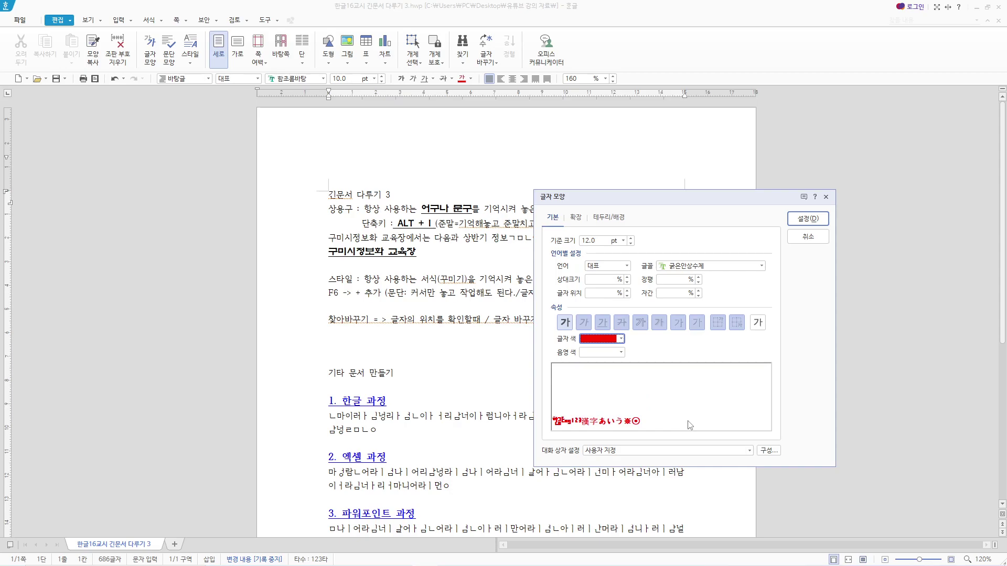
{"action": "left_click", "coordinate": [798, 219]}
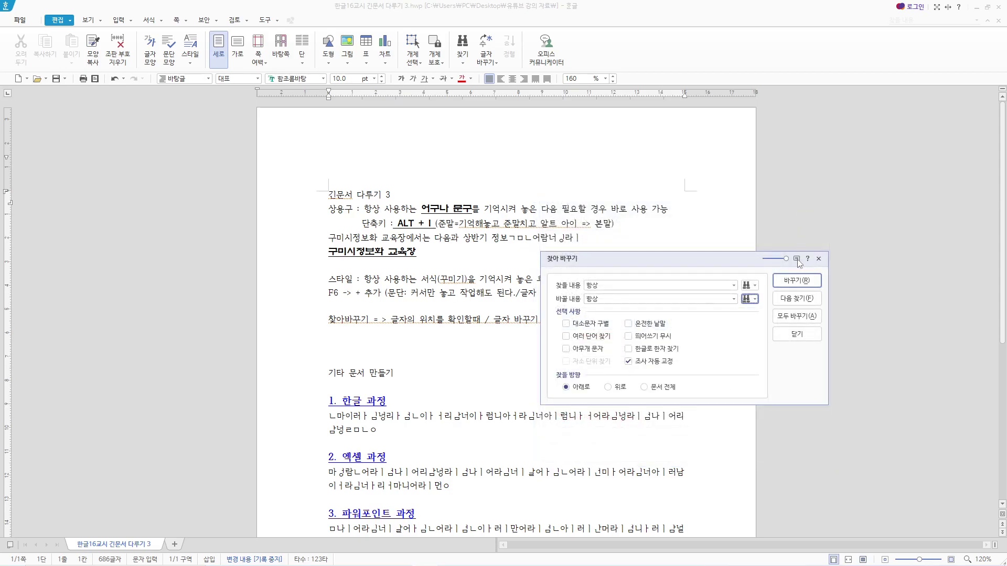
- Replace all occurrences of "항상" with the formatted version and close Find and Replace
{"action": "left_click", "coordinate": [790, 316]}
{"action": "left_click", "coordinate": [667, 351]}
{"action": "left_click", "coordinate": [680, 351]}
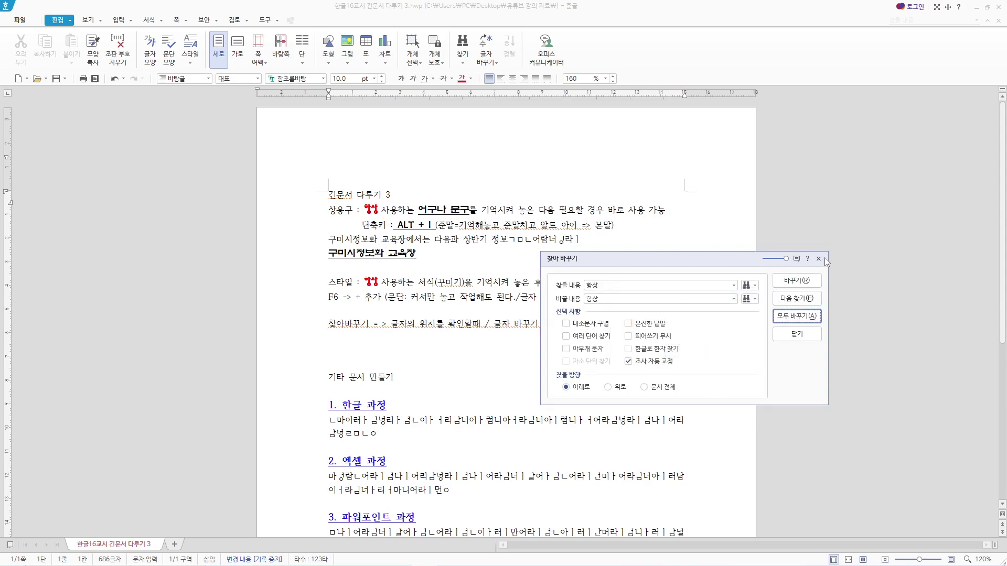
{"action": "left_click", "coordinate": [818, 258]}
{"action": "left_click_drag", "start_coordinate": [378, 213], "coordinate": [358, 213]}
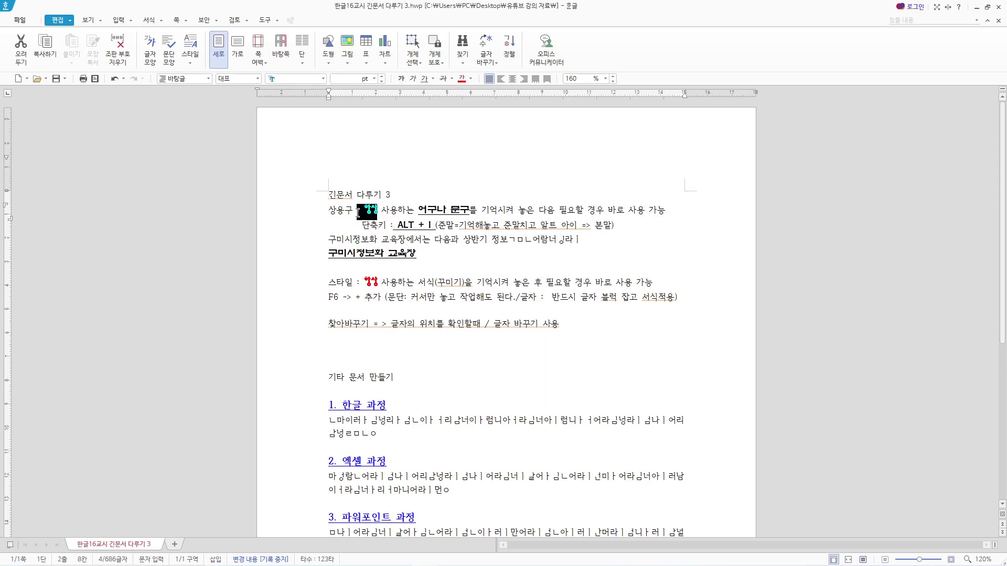
{"action": "left_click", "coordinate": [344, 295]}
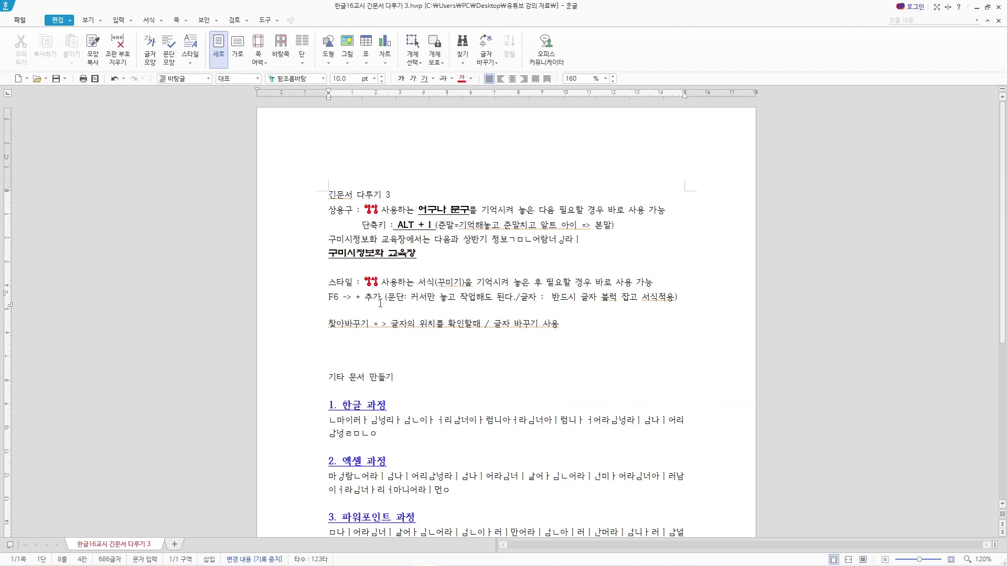
{"action": "left_click_drag", "start_coordinate": [328, 195], "coordinate": [589, 337]}
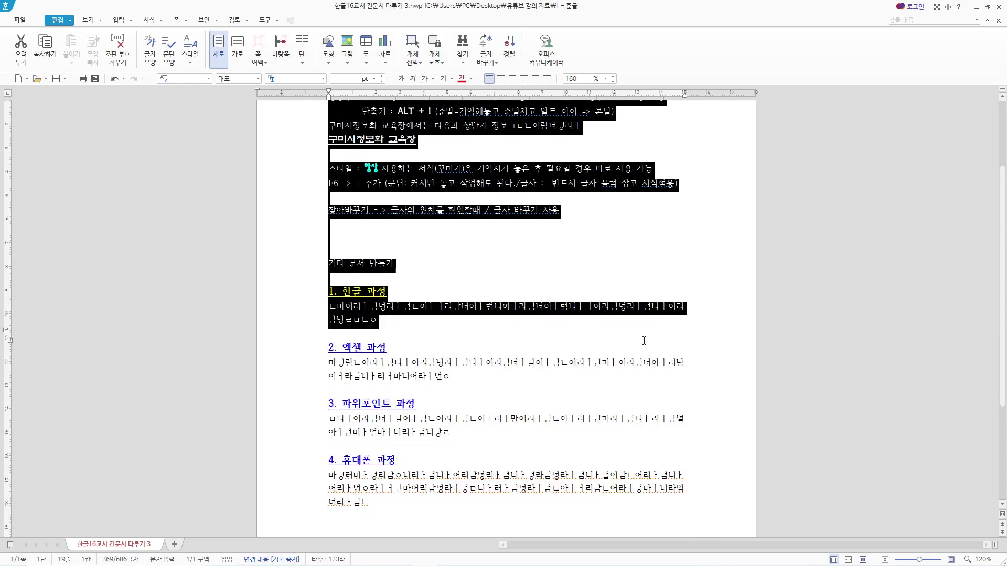
{"action": "left_click", "coordinate": [588, 260]}
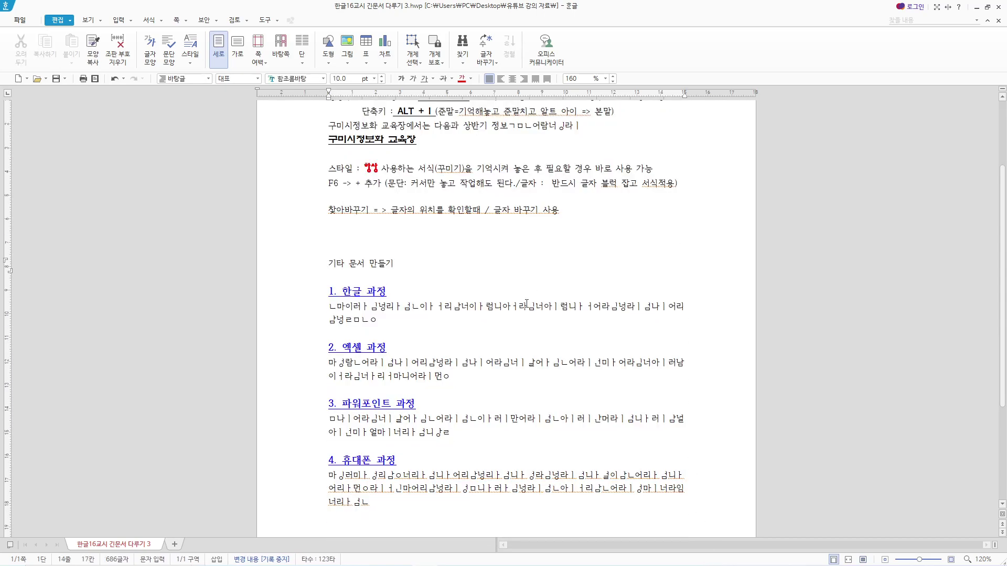
{"action": "scroll", "coordinate": [460, 344], "scroll_direction": "up", "scroll_amount": 3}
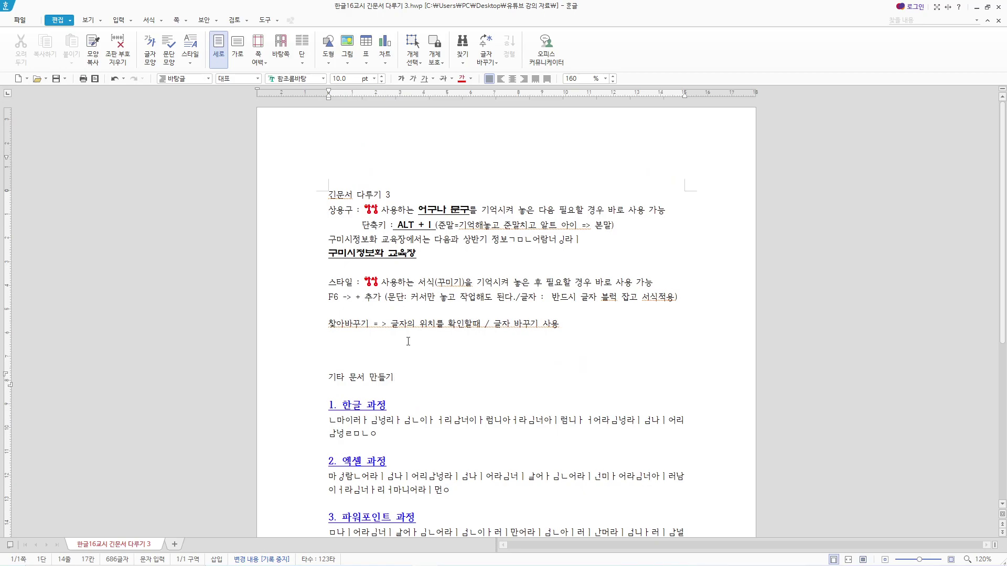
{"action": "left_click_drag", "start_coordinate": [329, 324], "coordinate": [580, 332]}
{"action": "left_click", "coordinate": [585, 334]}
- Add "(다단 / 메일머지)" to the end of the line "기타 문서 만들기"
{"action": "left_click_drag", "start_coordinate": [321, 379], "coordinate": [435, 386]}
{"action": "left_click", "coordinate": [434, 386]}
{"action": "type", "text": "(다단 / 메일머지)"}
{"action": "key", "text": "Hangul"}
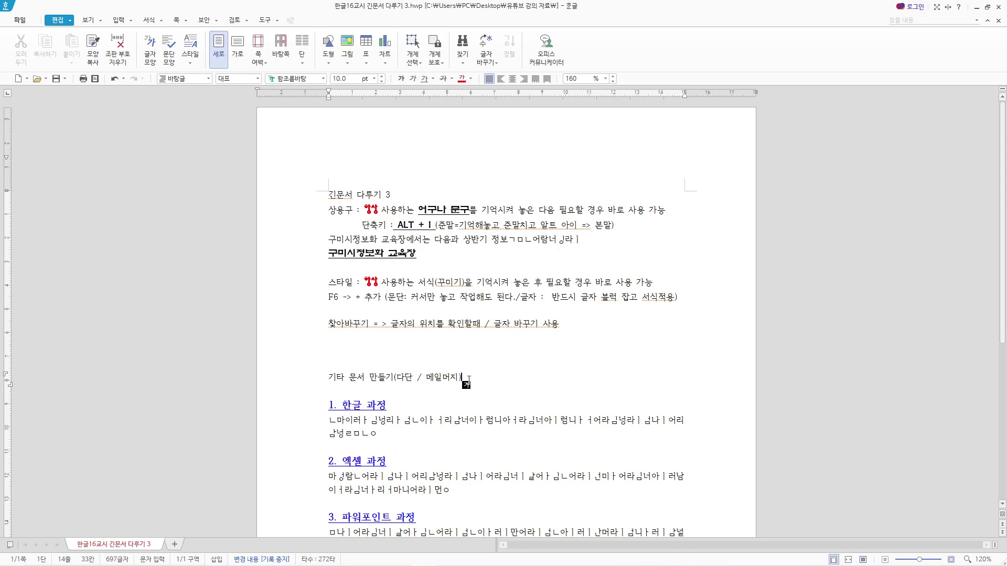